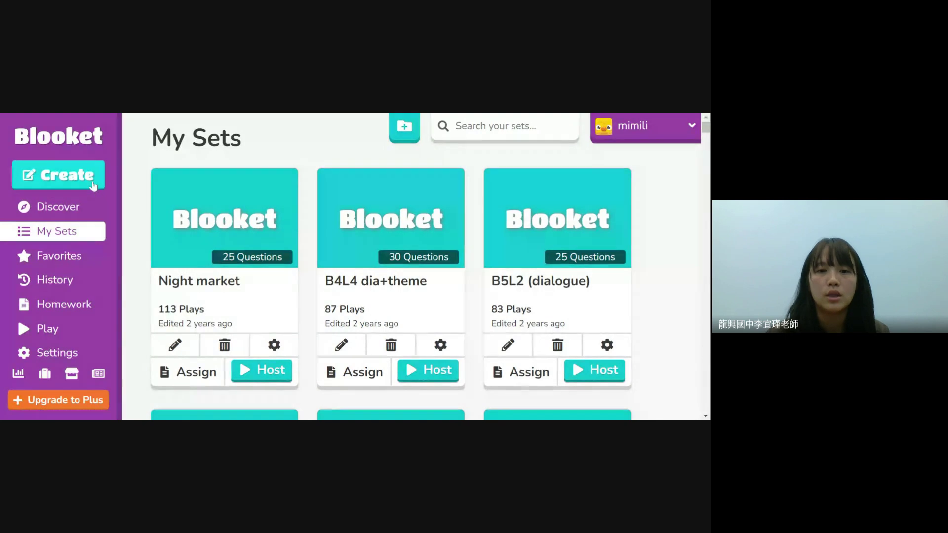
Start a new question set and select Quizlet Import as its creation method
click(93, 185)
scroll(414, 266, down, 4)
scroll(453, 362, up, 4)
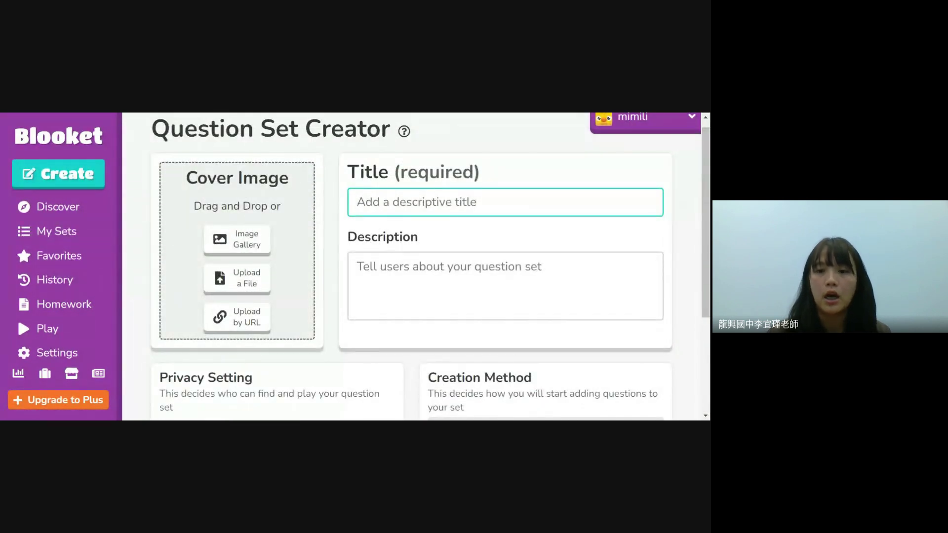
scroll(454, 362, down, 4)
click(634, 291)
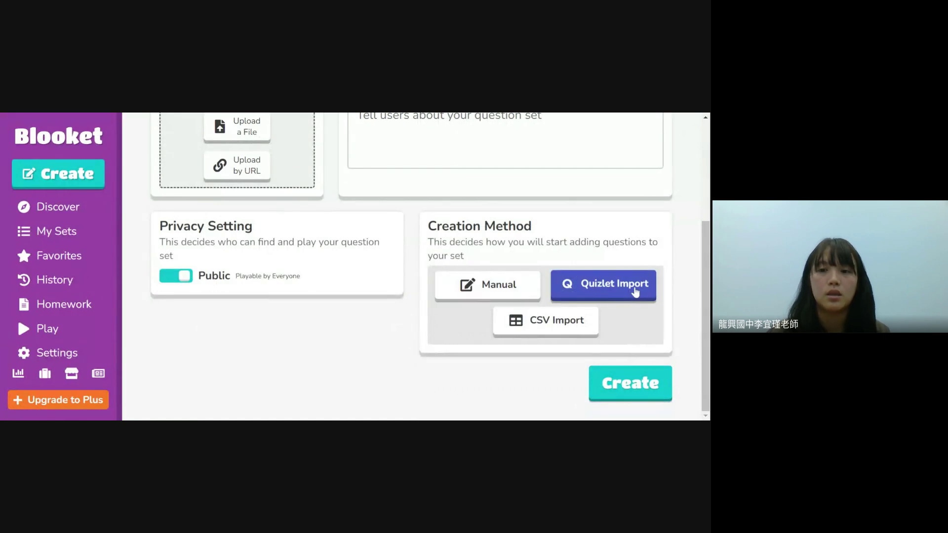
click(627, 390)
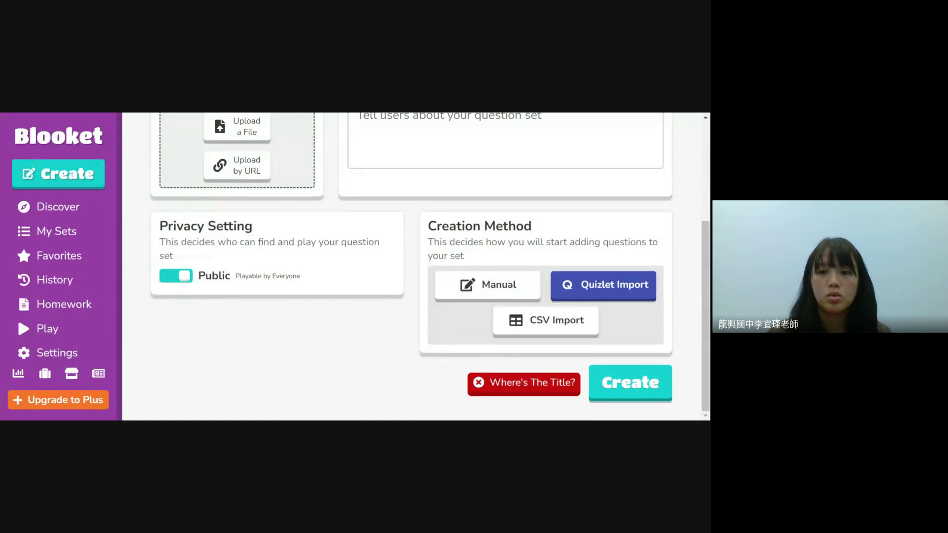
Title the question set B5L1 and create it with the Quizlet import method
click(494, 212)
text(B)
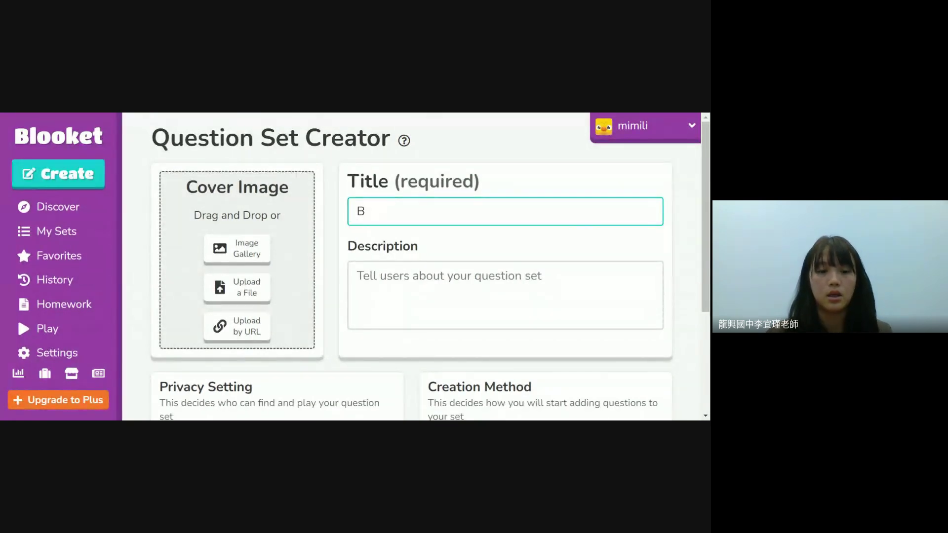
text(5L12)
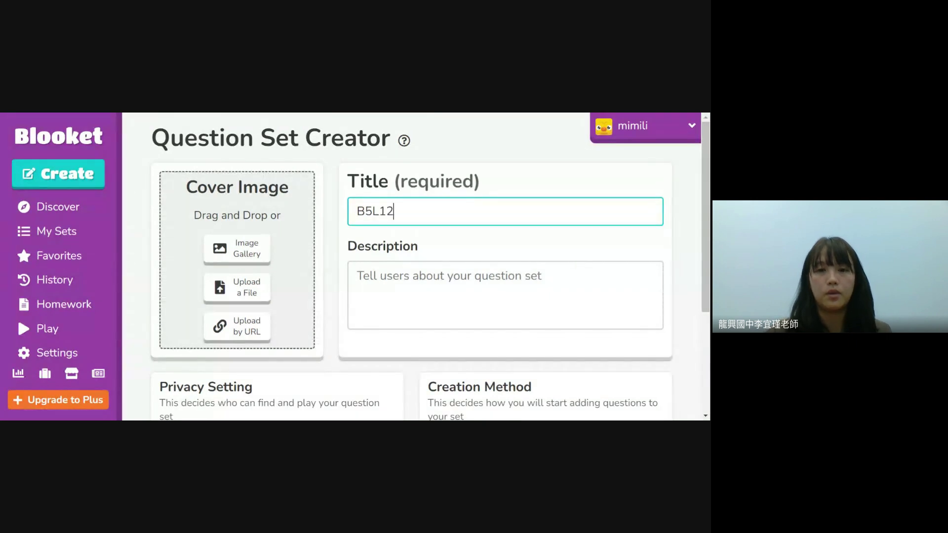
key(BackSpace)
click(422, 254)
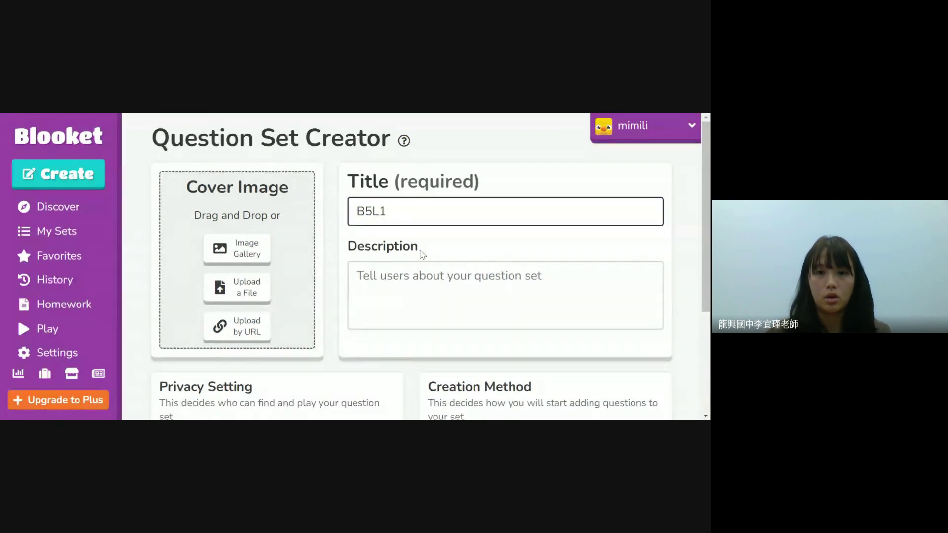
scroll(529, 375, down, 3)
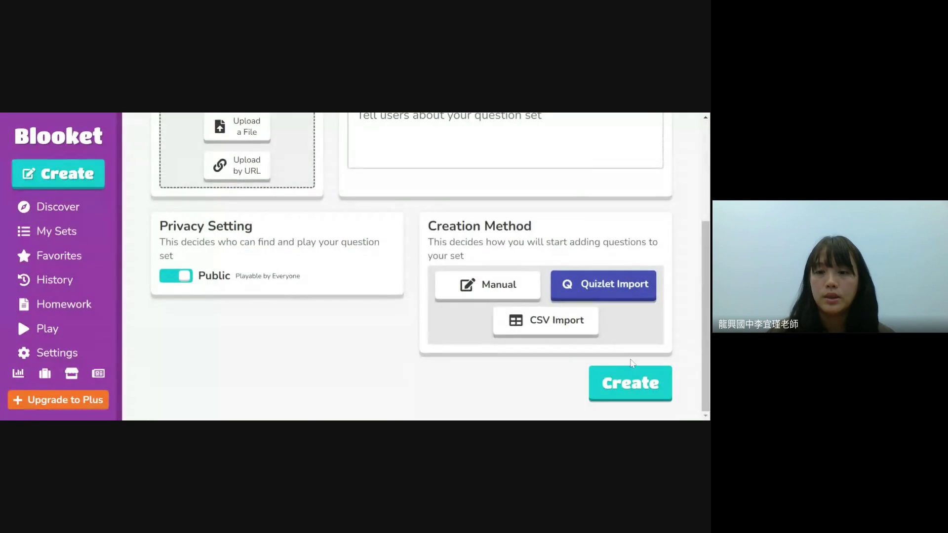
click(631, 383)
Go through the Quizlet import's set-finding and export instructions and advance to the Paste and Create stage
scroll(374, 351, down, 1)
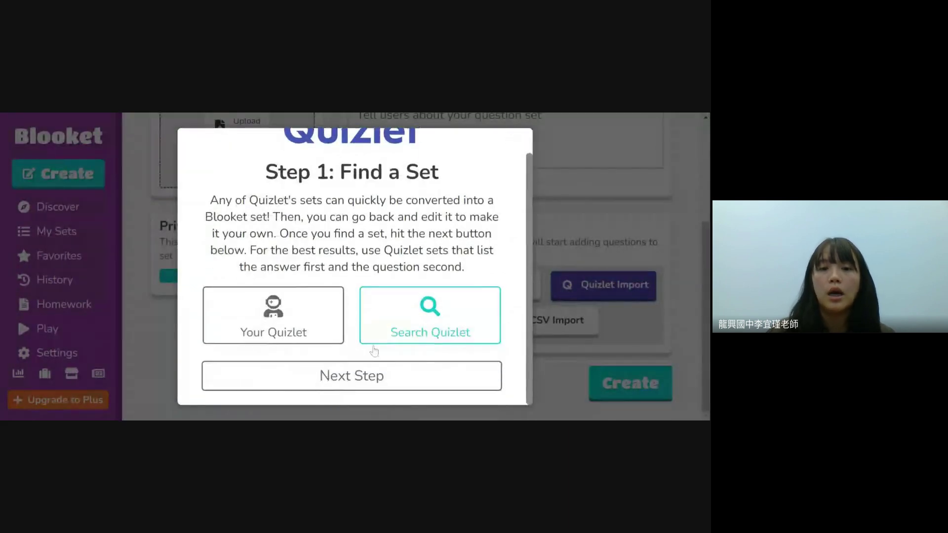
click(373, 377)
scroll(371, 366, down, 5)
scroll(370, 352, up, 5)
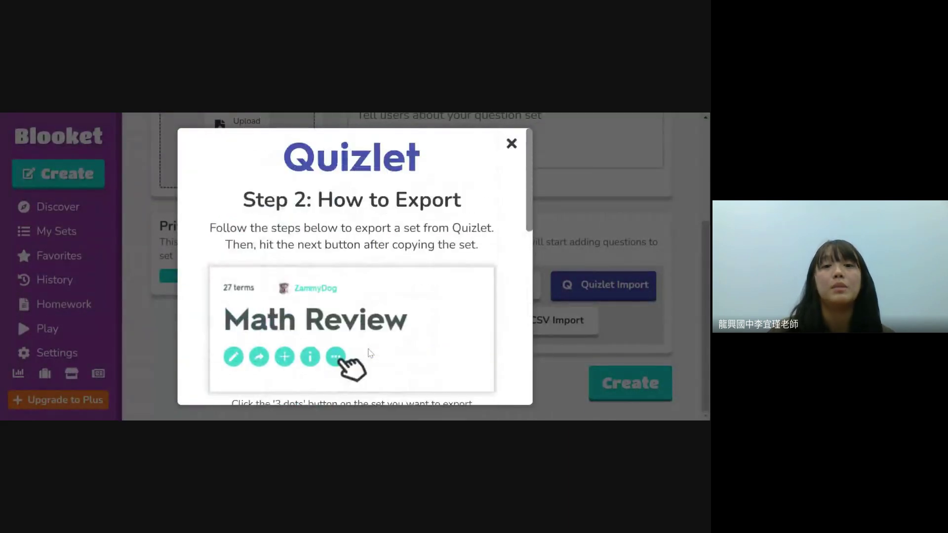
scroll(368, 350, down, 4)
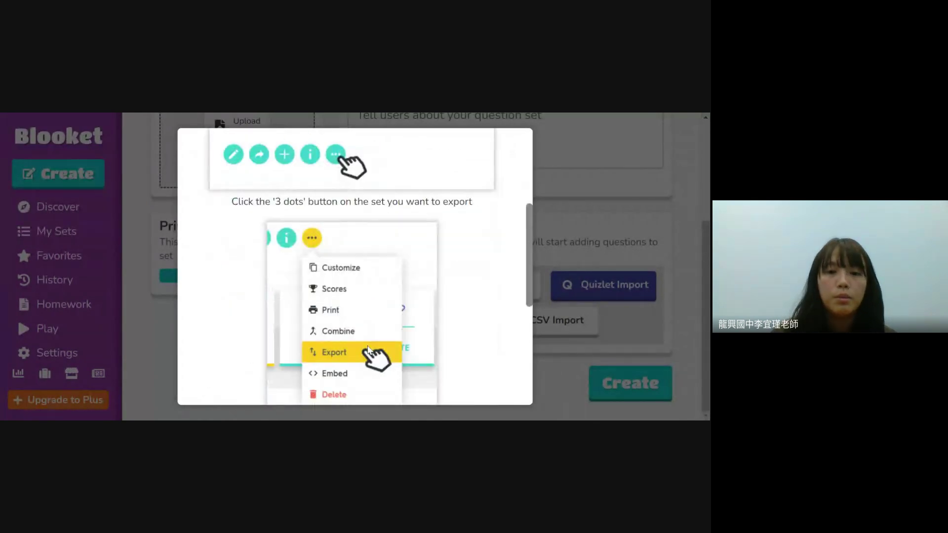
scroll(470, 351, down, 5)
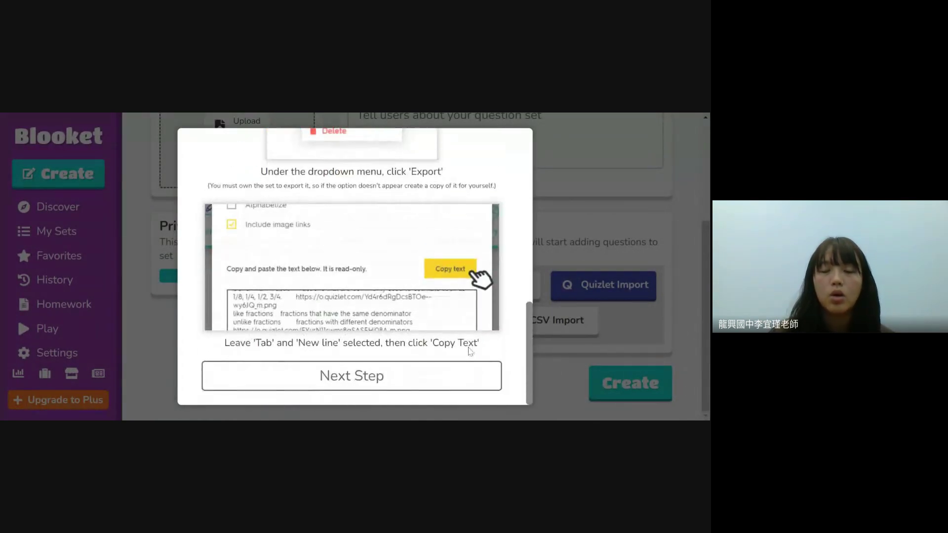
click(445, 383)
Finish the Quizlet import with the question text box left empty
click(210, 236)
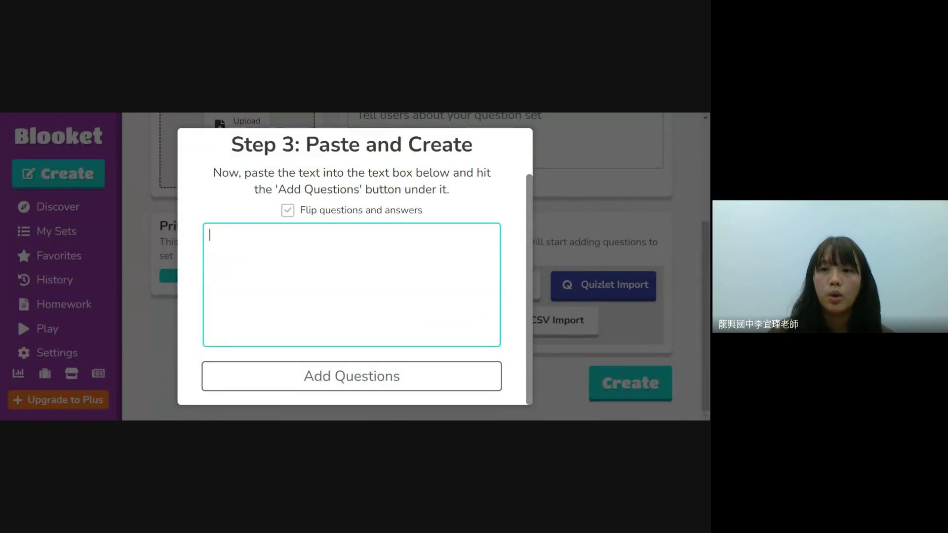
key(alt+Tab)
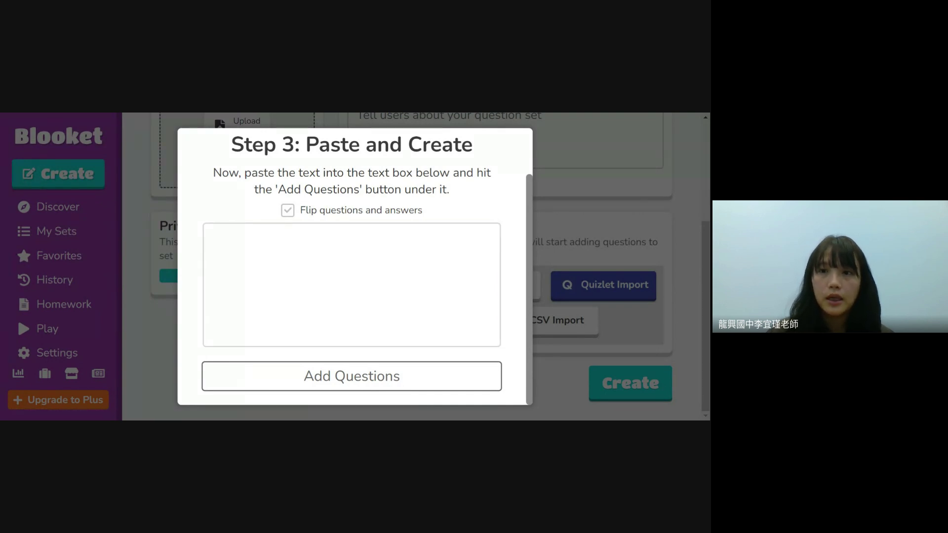
key(alt+Tab)
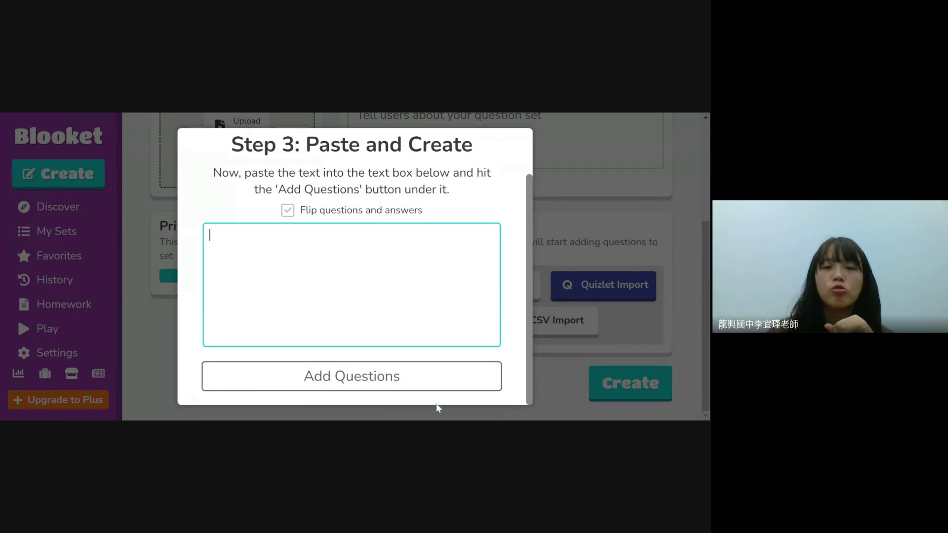
click(398, 377)
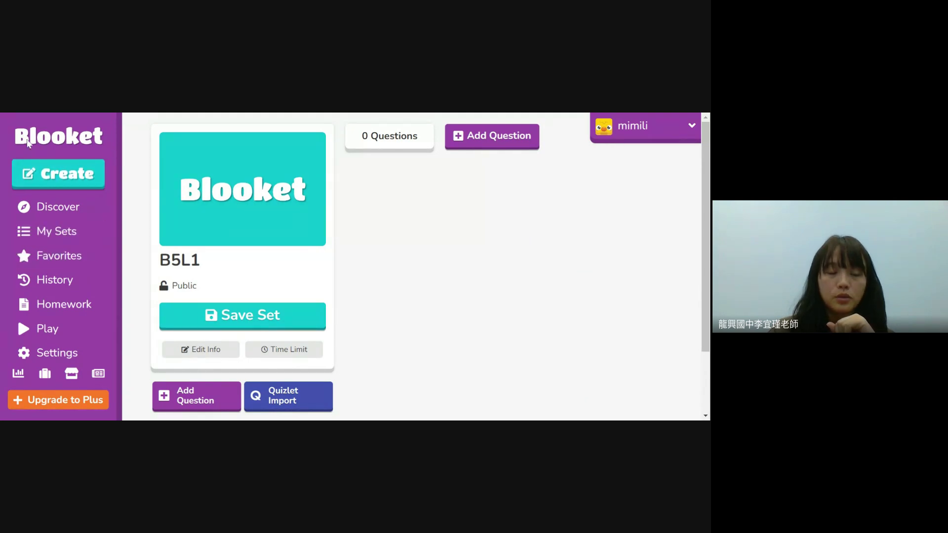
Open the report of the B5L1-L2 Candy Quest game played on 10/05/23 from the game history
click(54, 206)
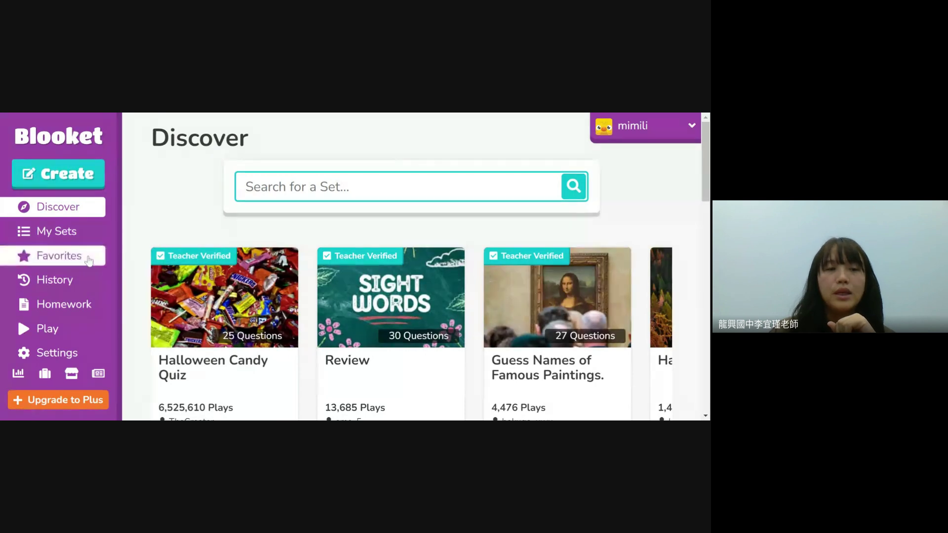
click(79, 280)
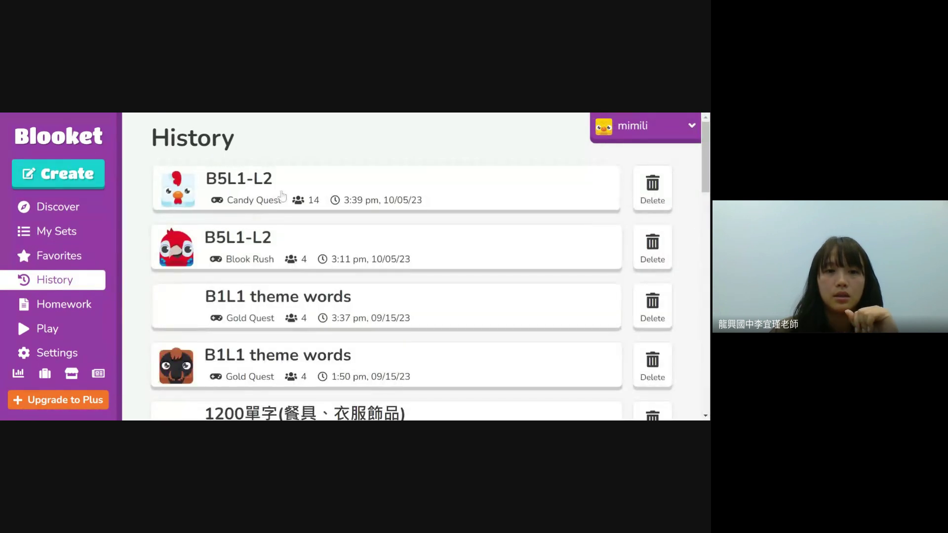
click(303, 197)
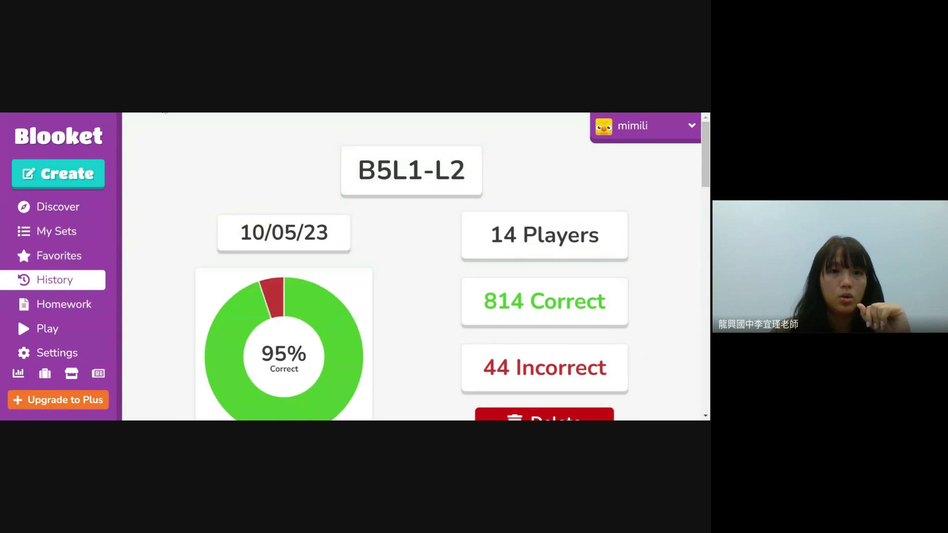
Open the hosting options for the Night market set and look through the available live game modes
click(87, 232)
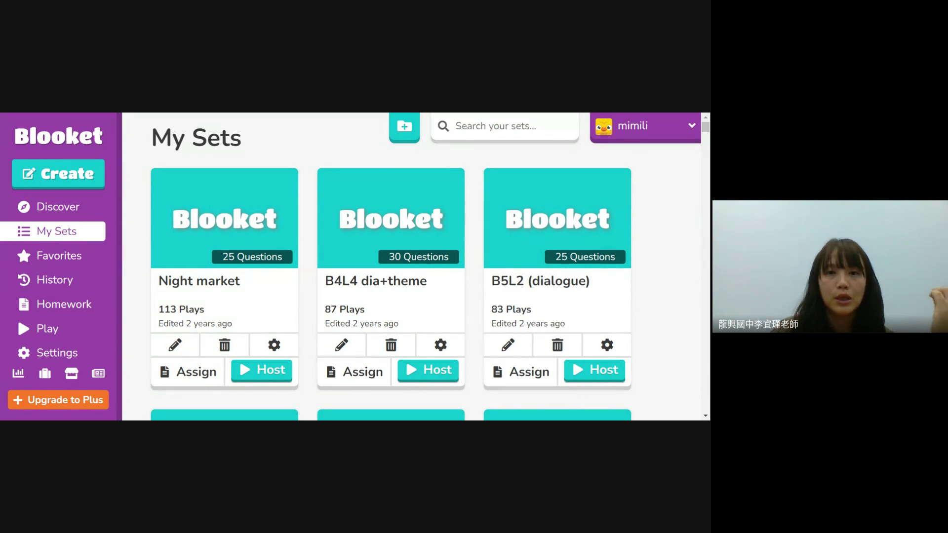
click(262, 371)
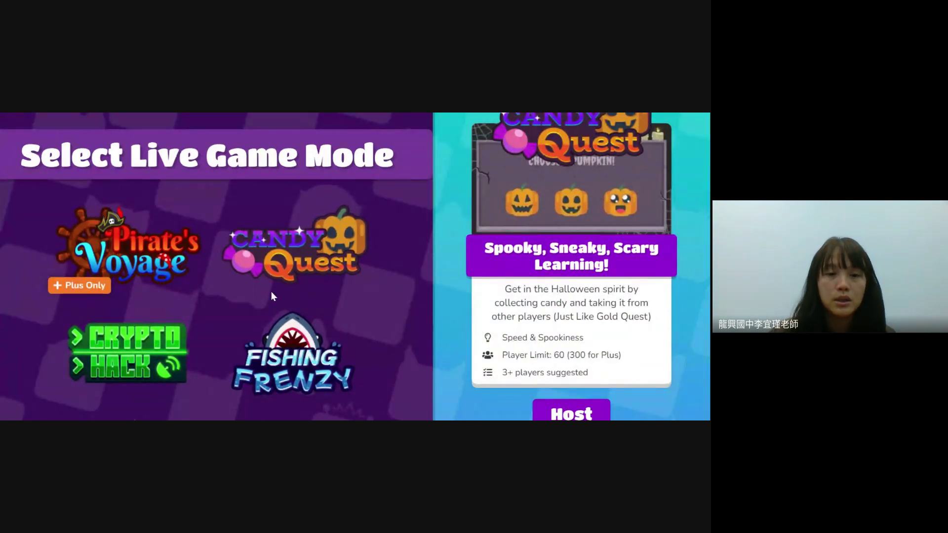
scroll(281, 322, down, 4)
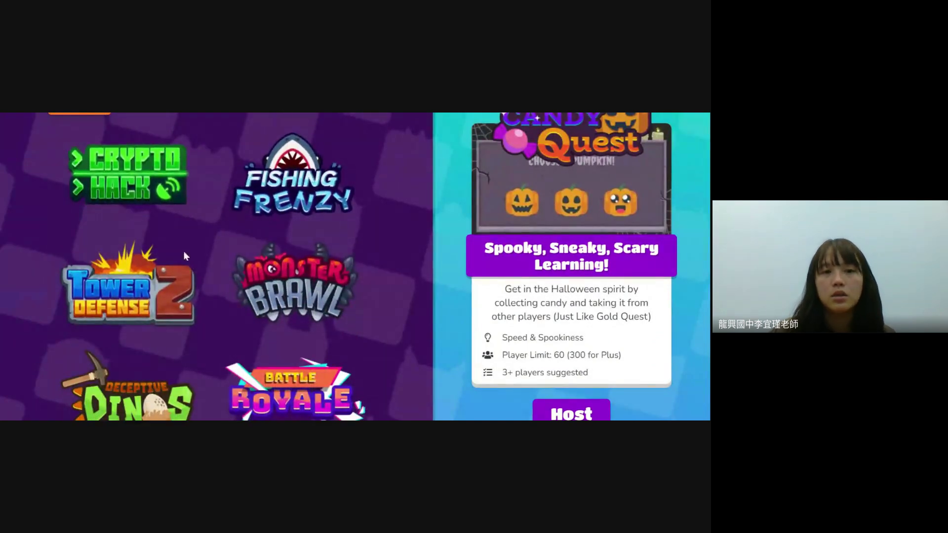
scroll(347, 309, down, 2)
scroll(347, 309, down, 4)
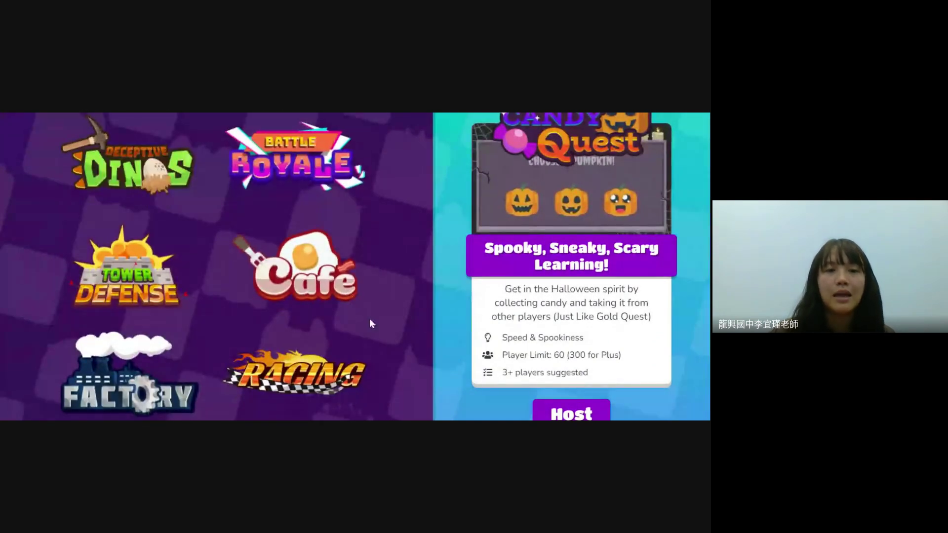
scroll(384, 306, down, 3)
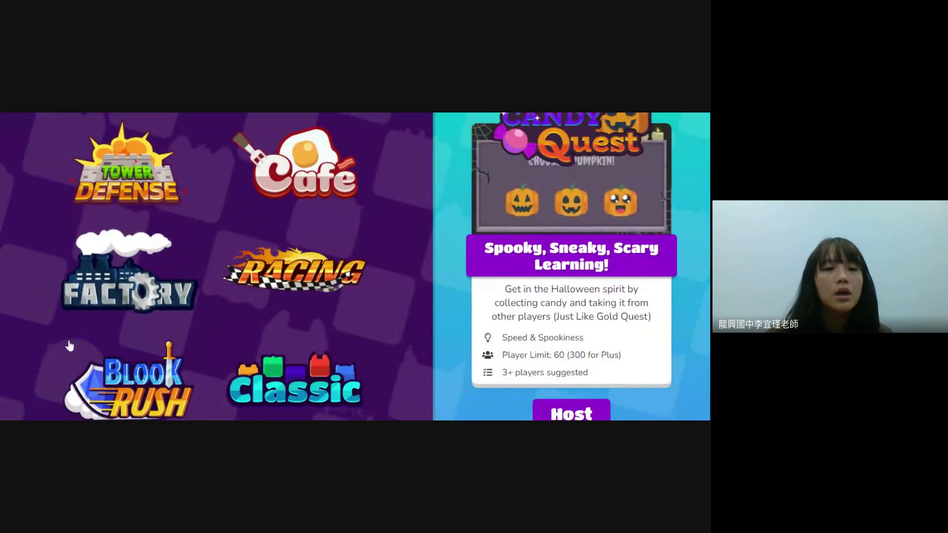
scroll(170, 348, down, 1)
scroll(169, 348, down, 1)
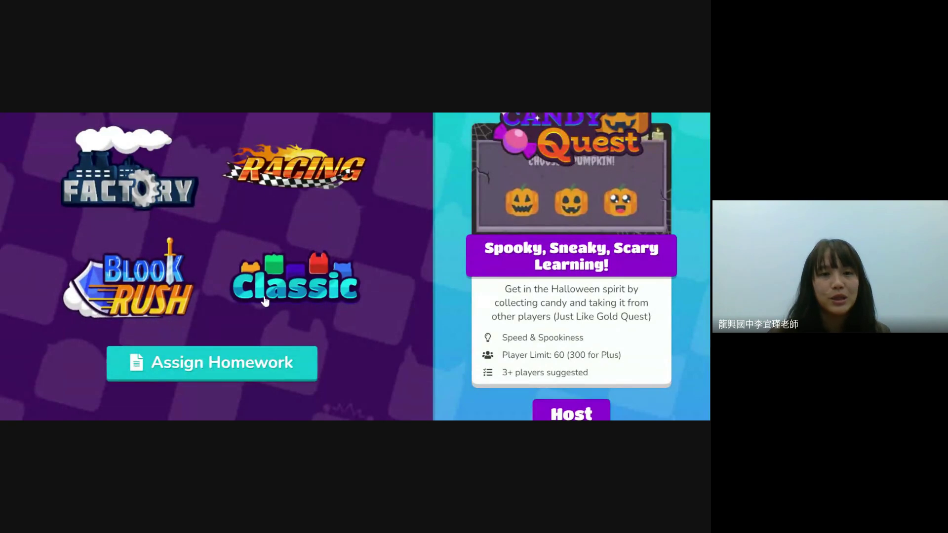
scroll(257, 322, up, 8)
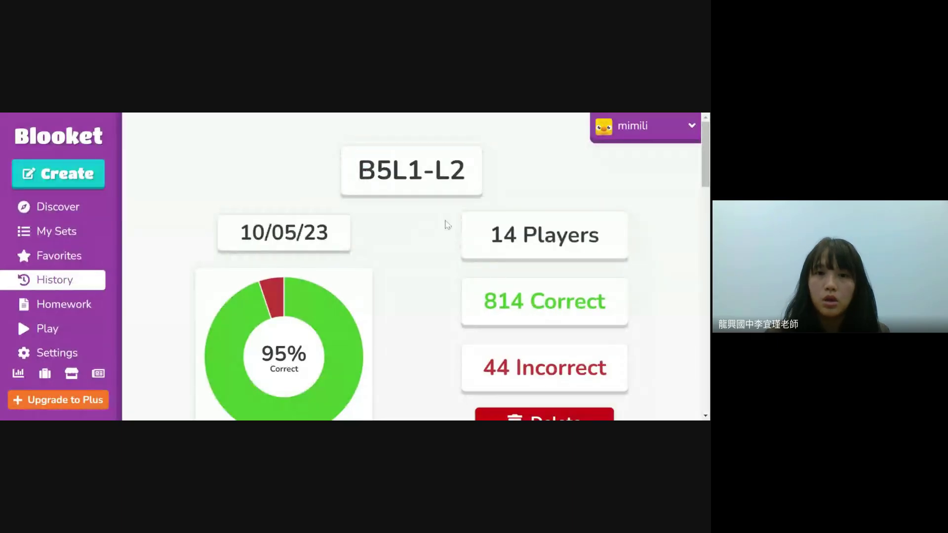
Review the overall correct and incorrect answer totals in the B5L1-L2 game report
scroll(447, 221, down, 3)
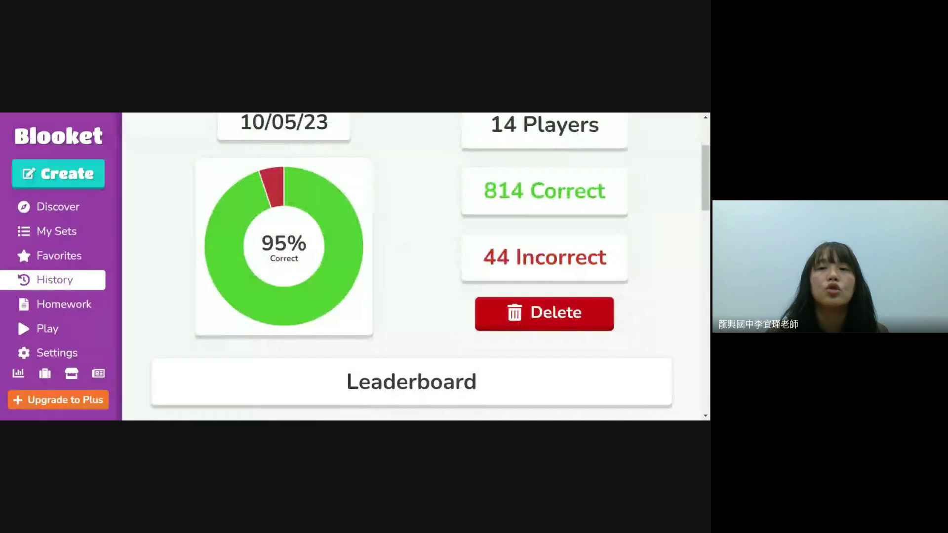
drag(483, 192, 640, 207)
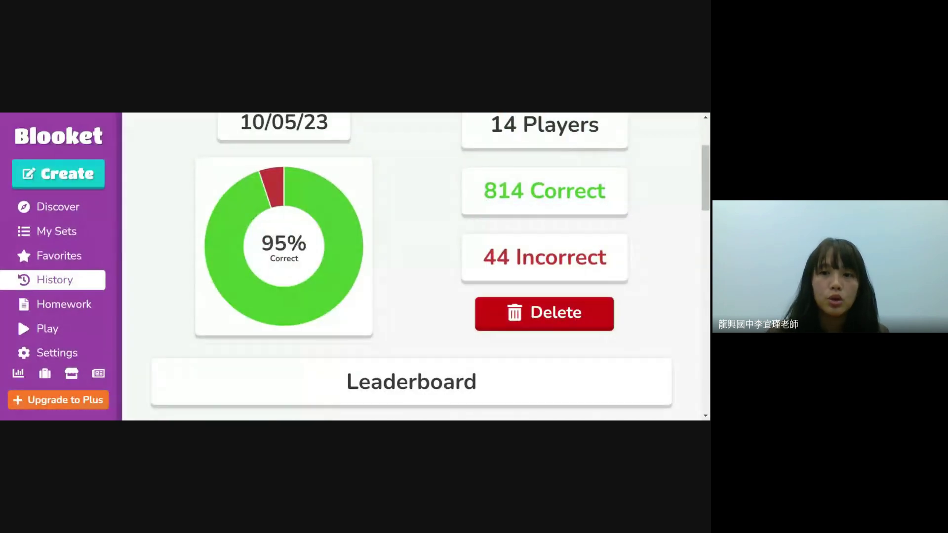
drag(483, 257, 656, 269)
Examine the B5L1-L2 game's leaderboard for each player's accuracy, answer counts and candy score
scroll(658, 269, down, 6)
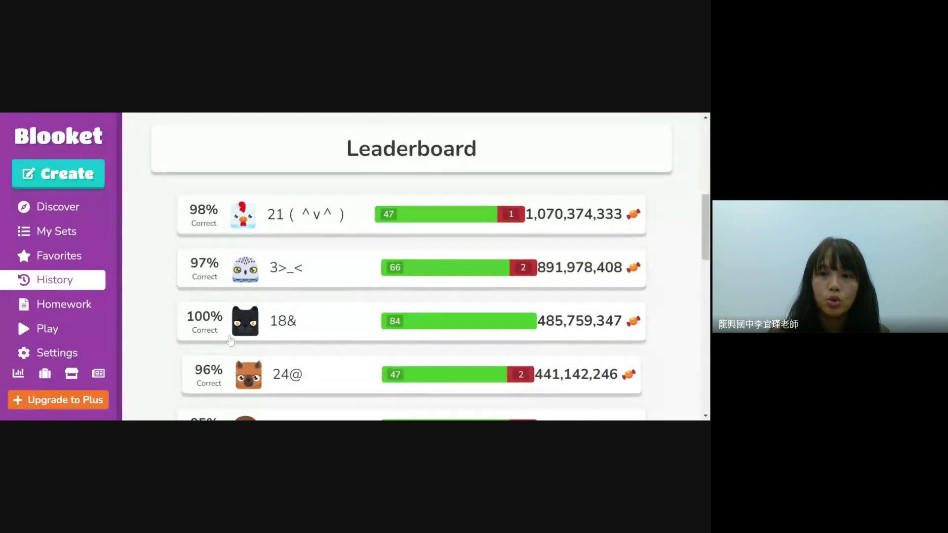
scroll(392, 225, down, 1)
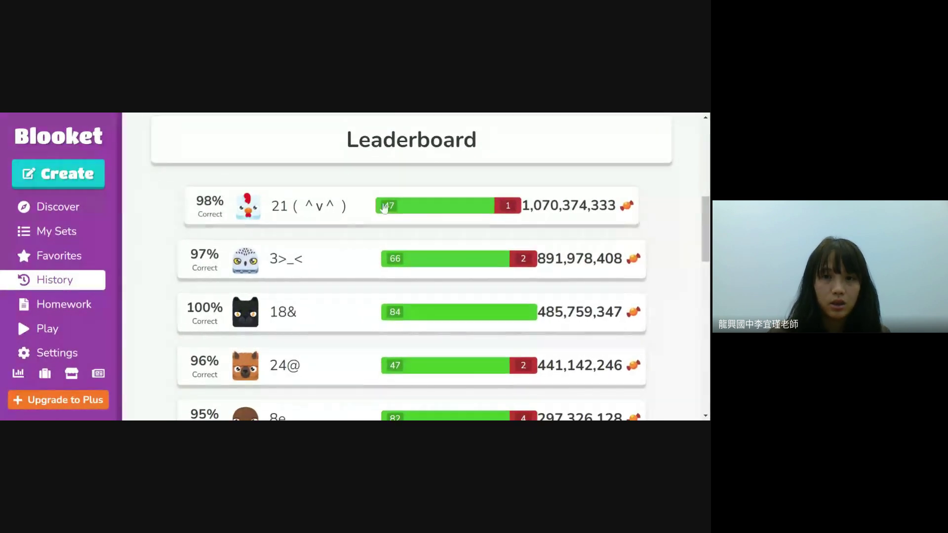
scroll(399, 376, down, 4)
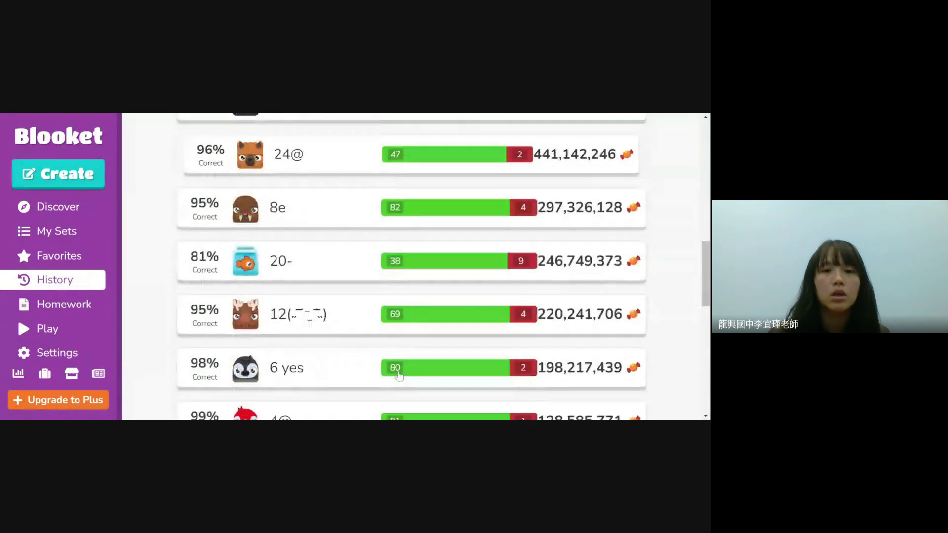
scroll(399, 375, down, 3)
scroll(400, 373, down, 5)
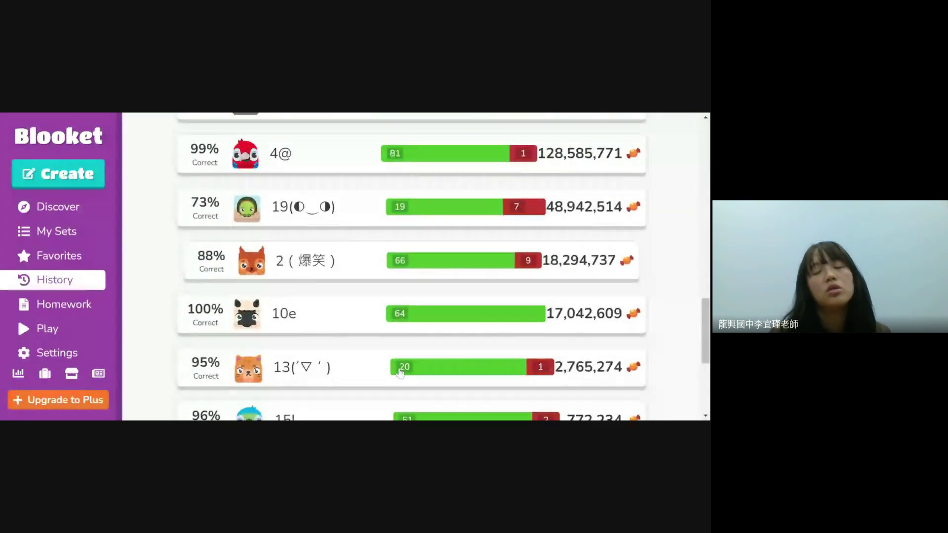
scroll(400, 373, up, 3)
scroll(400, 373, up, 7)
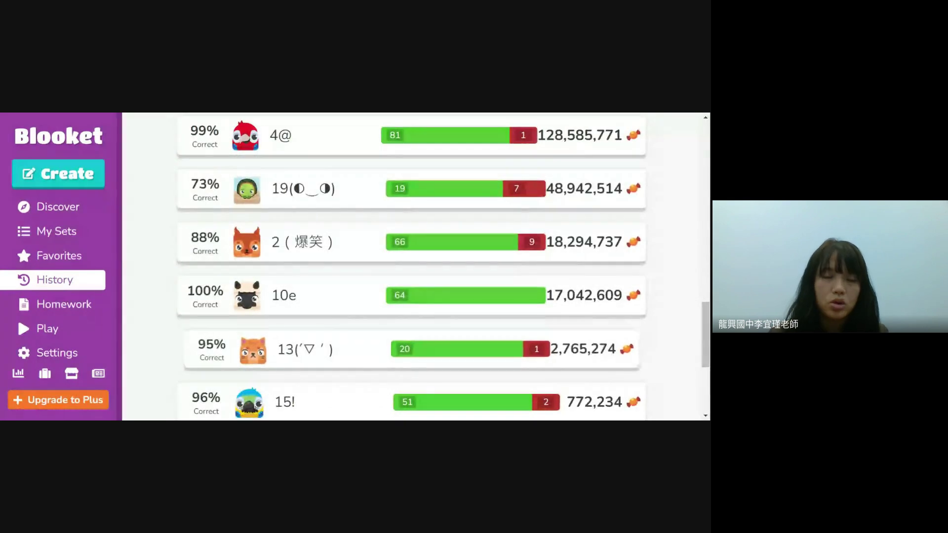
scroll(400, 375, up, 5)
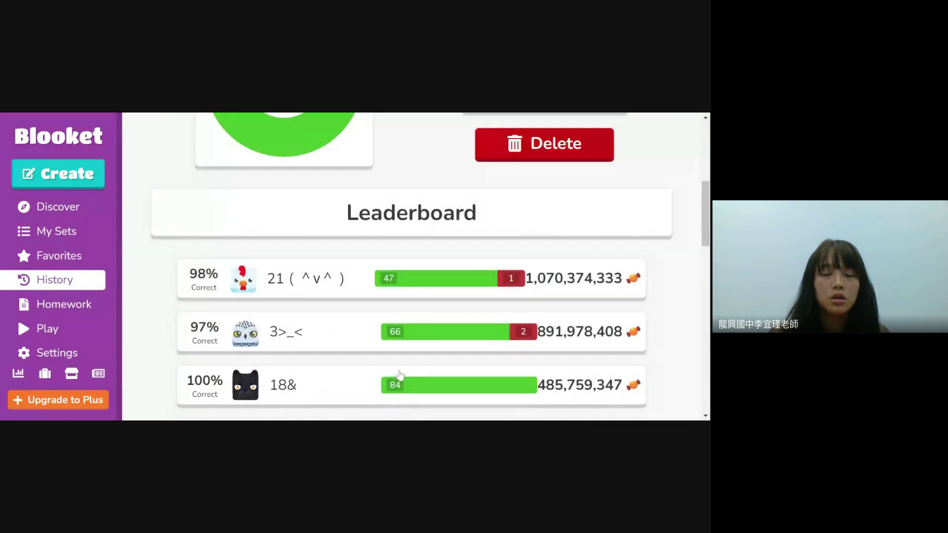
scroll(400, 376, down, 5)
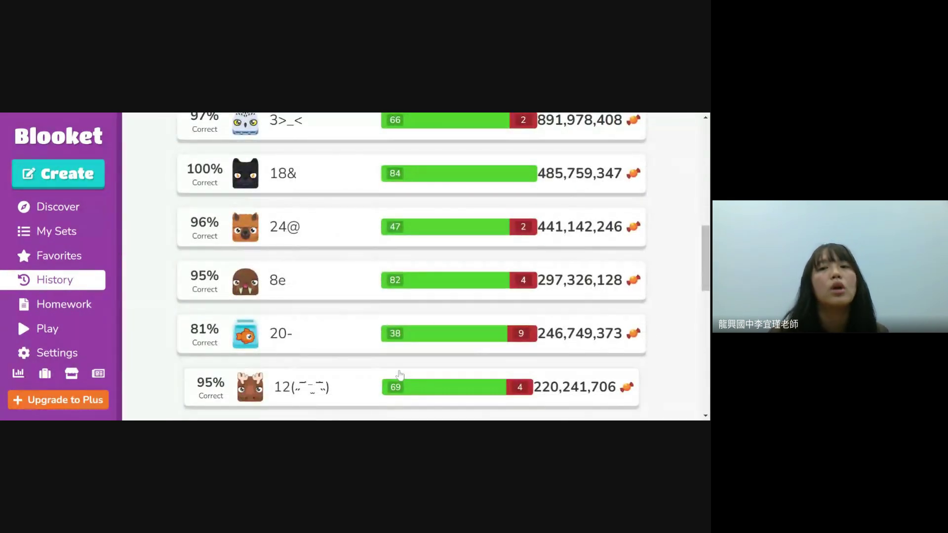
scroll(377, 322, down, 9)
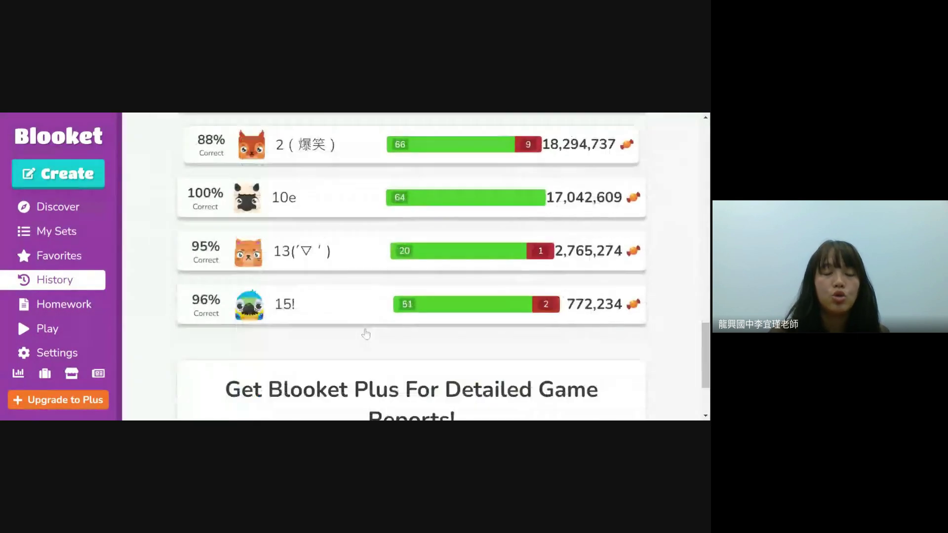
Look back over the lower-ranked players on the leaderboard and the overall summary of the B5L1-L2 game report
scroll(366, 335, down, 1)
scroll(363, 336, up, 1)
scroll(362, 336, down, 1)
scroll(361, 334, up, 9)
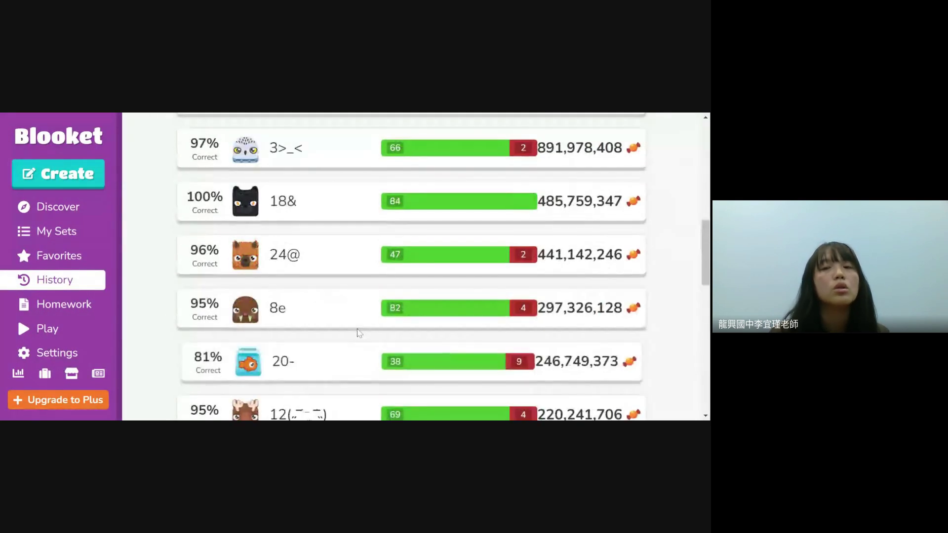
scroll(359, 332, up, 6)
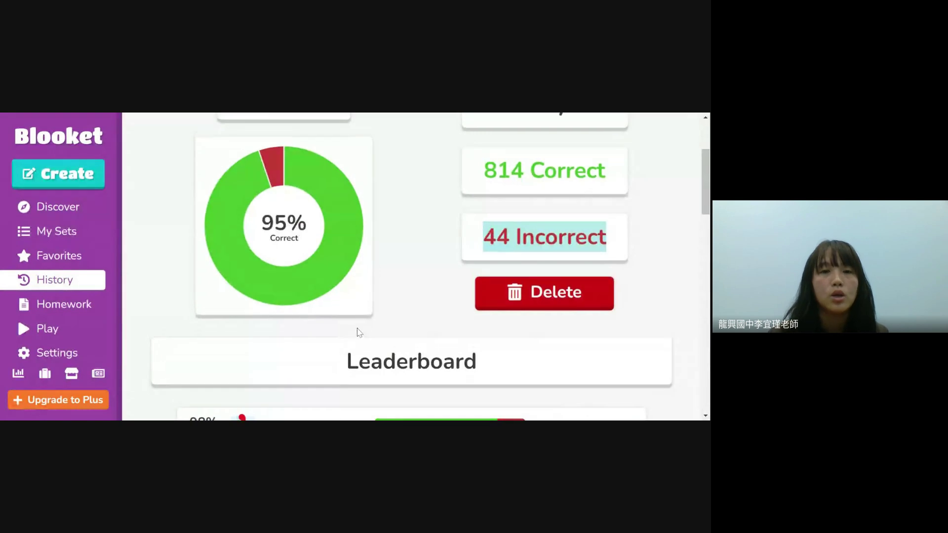
scroll(359, 332, up, 3)
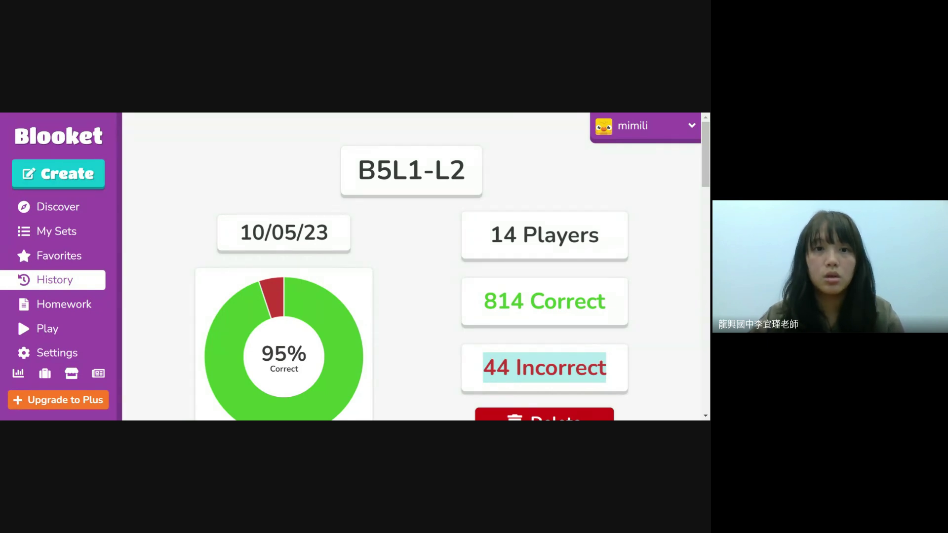
Switch to Gimkit and create a new kit named B5L1 with English as the language and the beach sunrise cover photo
key(ctrl+Tab)
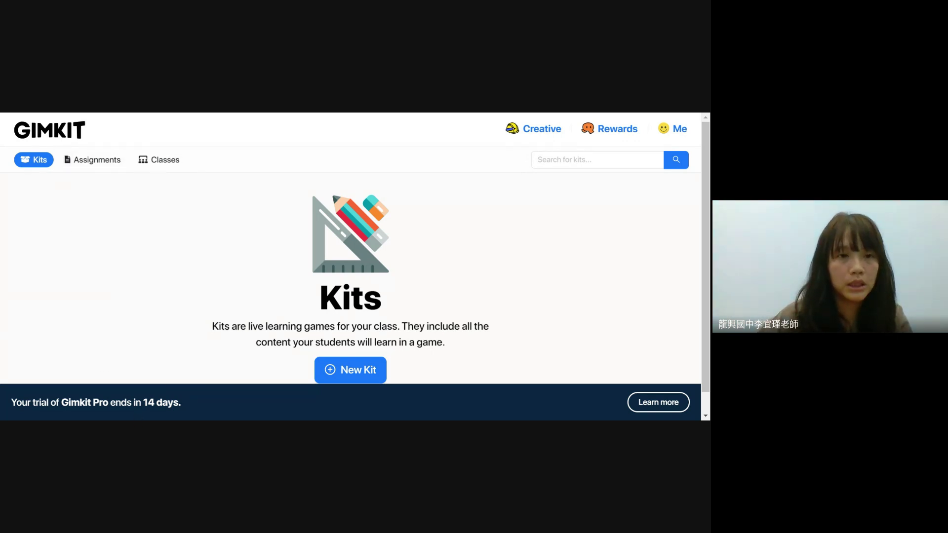
click(370, 374)
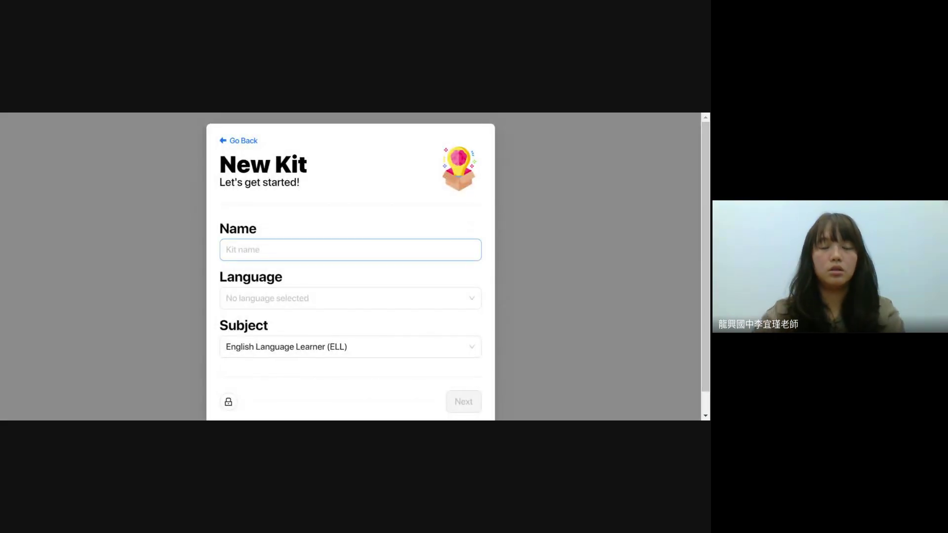
text(B5L1)
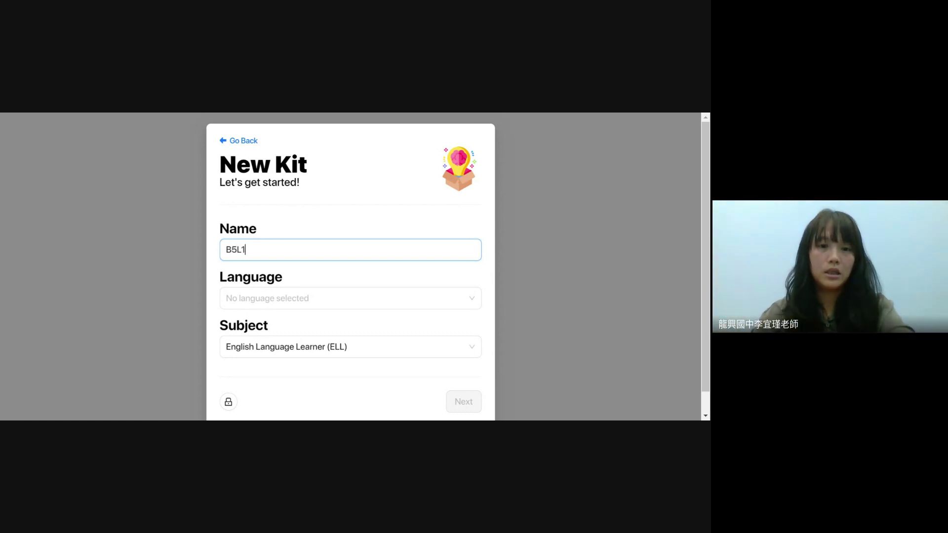
click(303, 297)
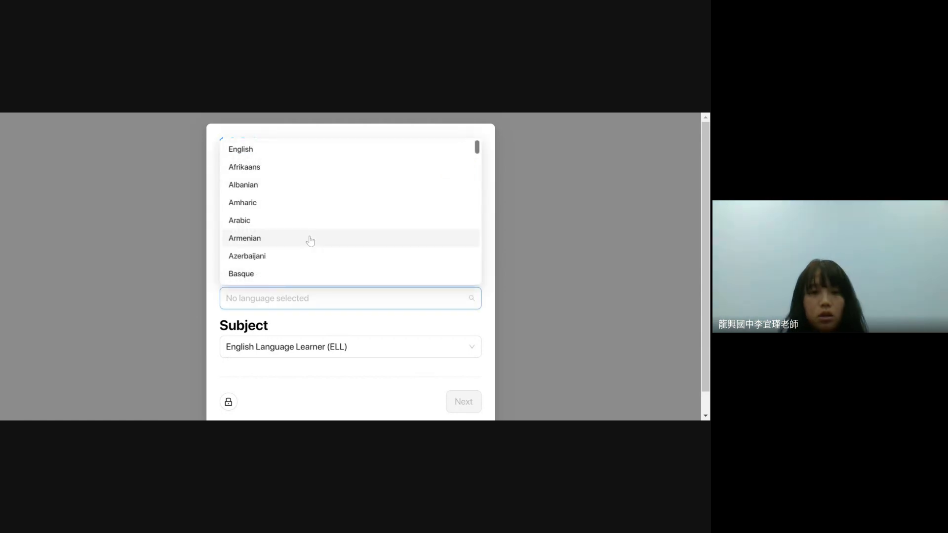
text(eng)
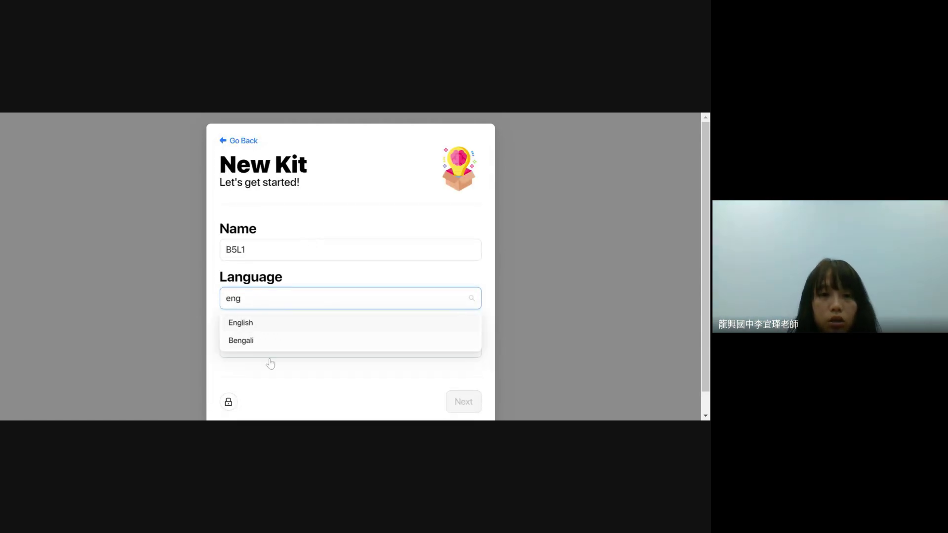
click(288, 324)
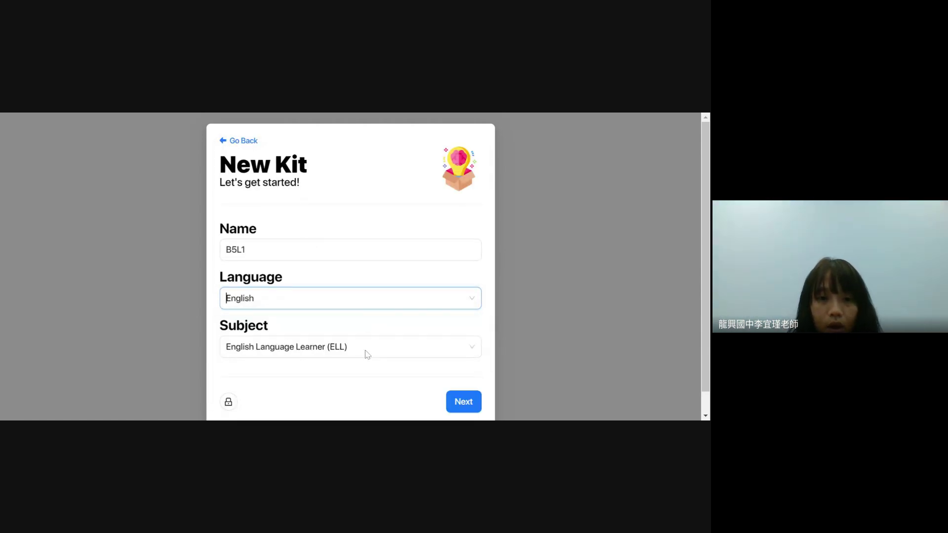
click(457, 402)
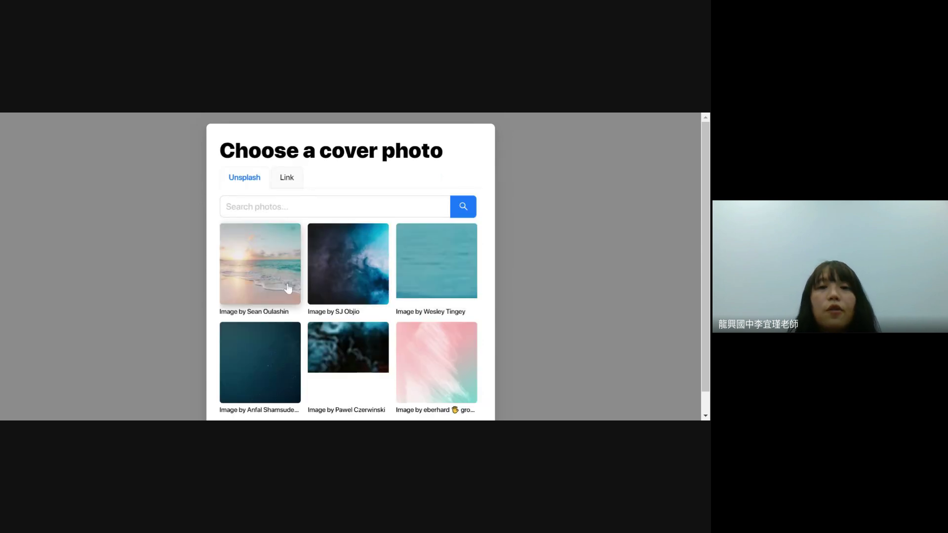
click(287, 290)
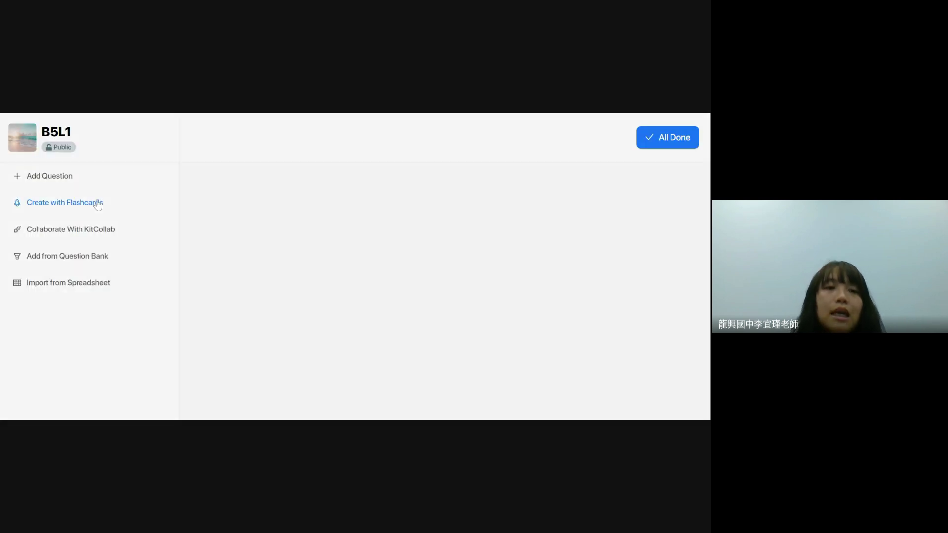
Import the copied Chinese-English vocabulary list into the B5L1 kit as flashcards and finish the kit
click(97, 205)
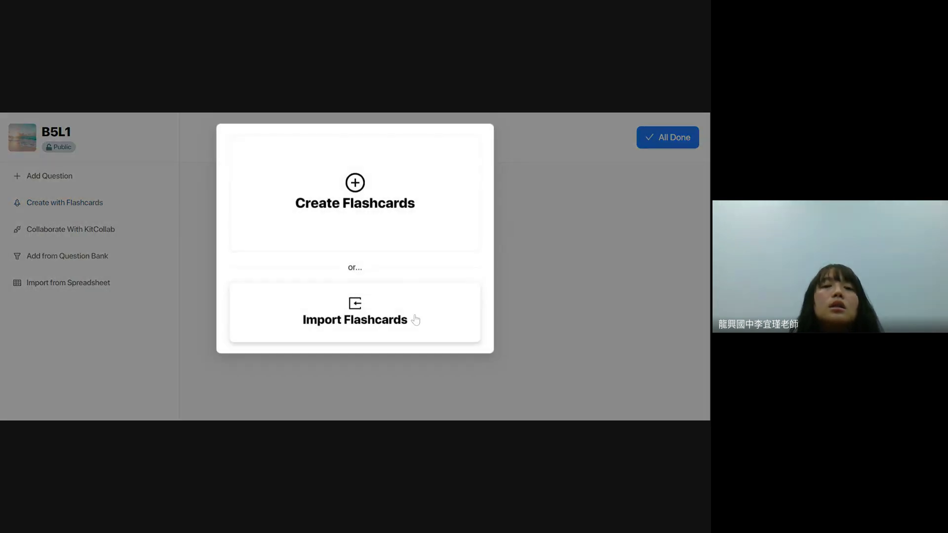
click(415, 317)
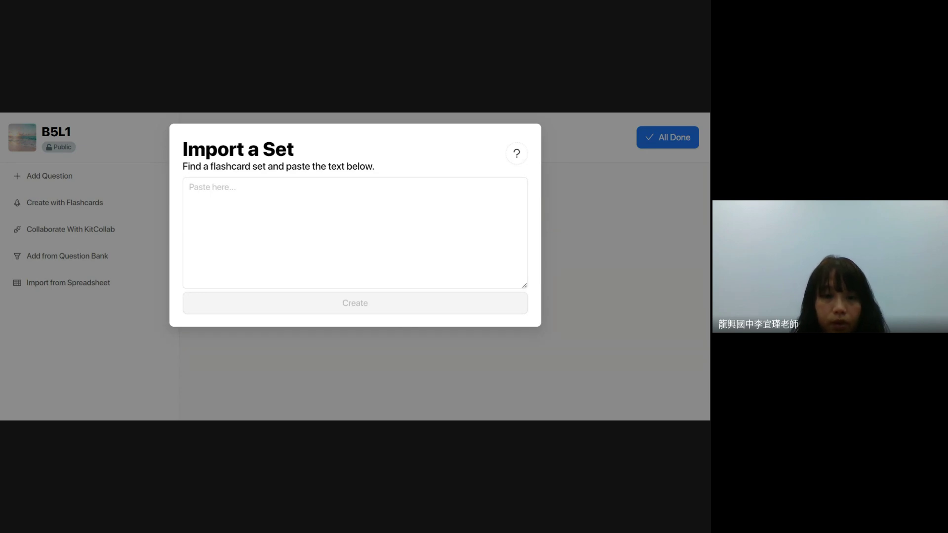
click(189, 186)
key(ctrl+v)
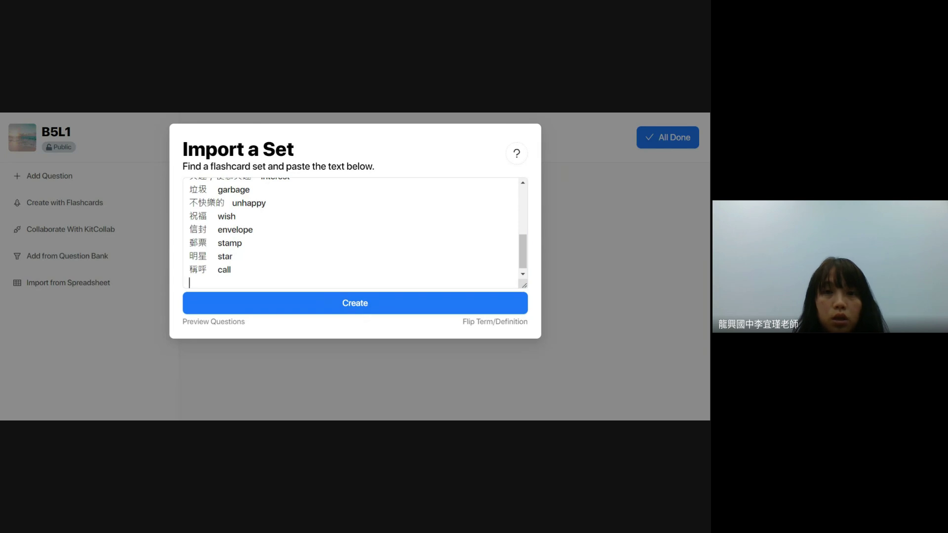
click(330, 303)
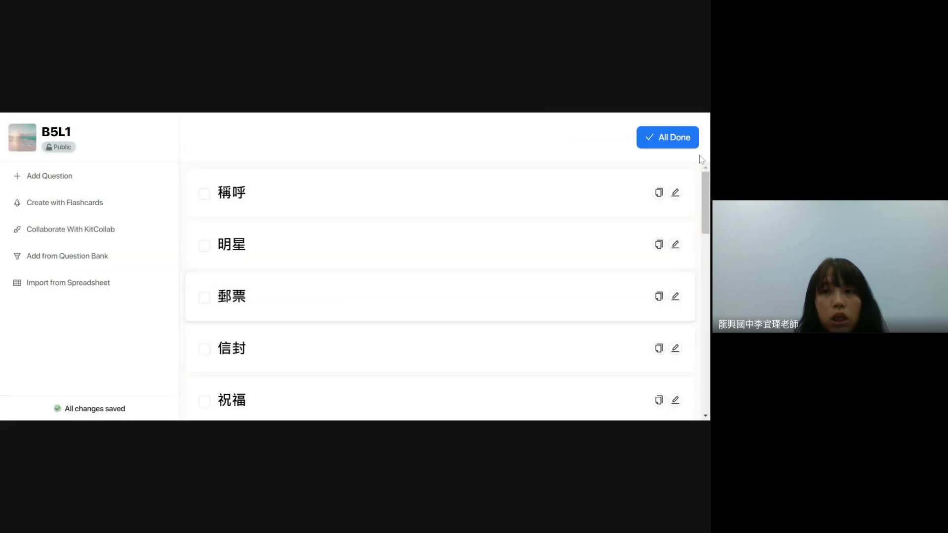
click(686, 142)
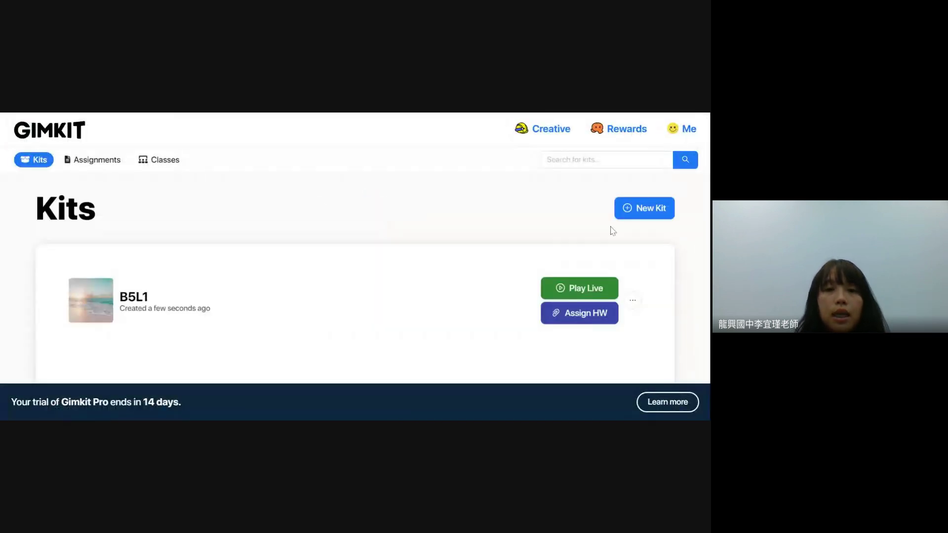
Open the live game modes for the B5L1 kit and preview Humans vs. Zombies among the featured modes
click(564, 295)
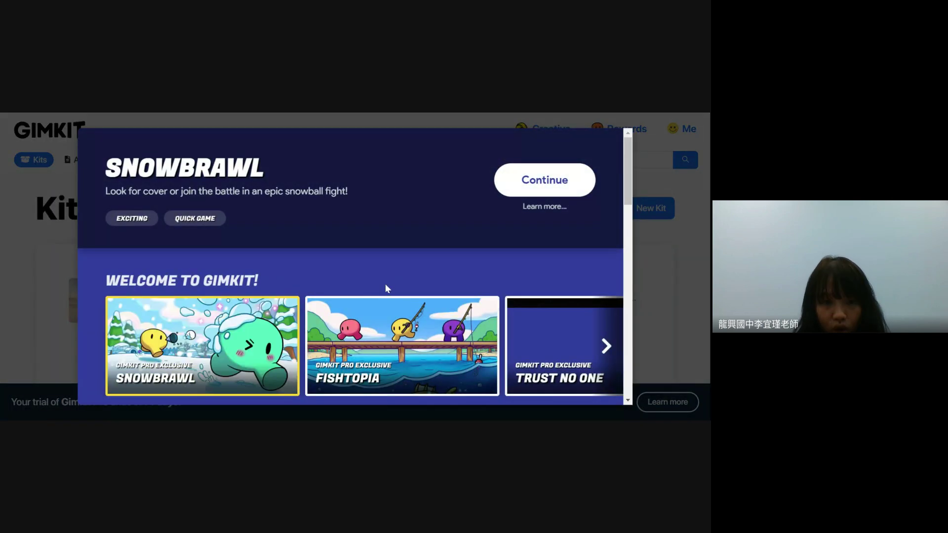
scroll(409, 316, down, 1)
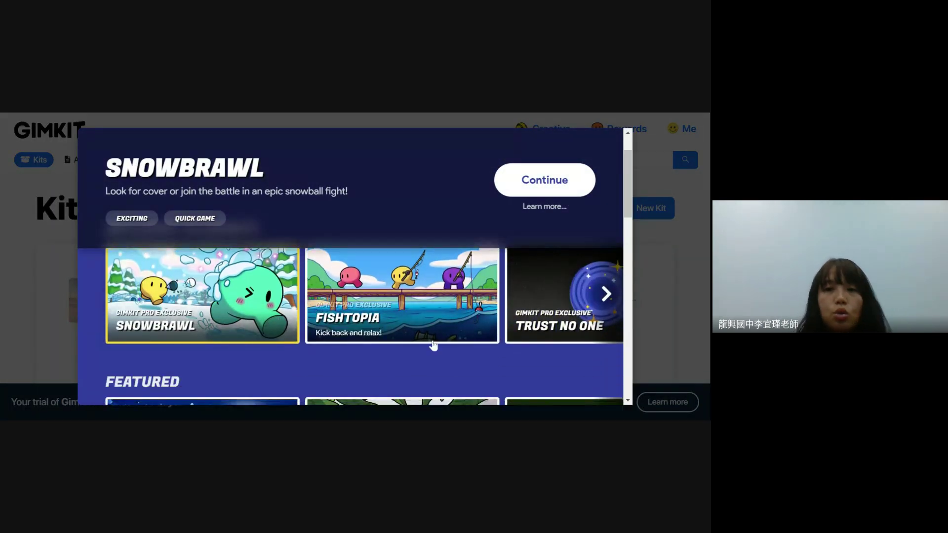
scroll(434, 346, down, 3)
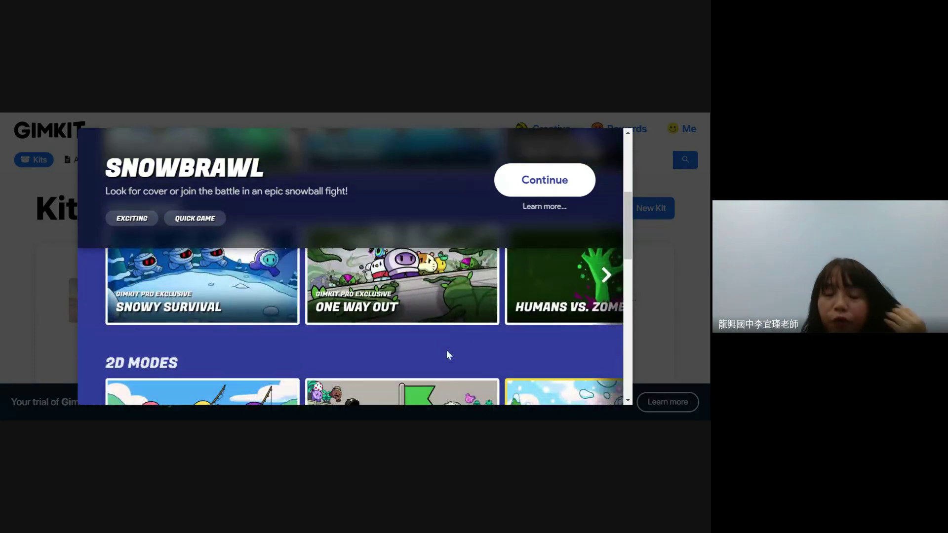
scroll(446, 355, down, 1)
scroll(447, 357, up, 2)
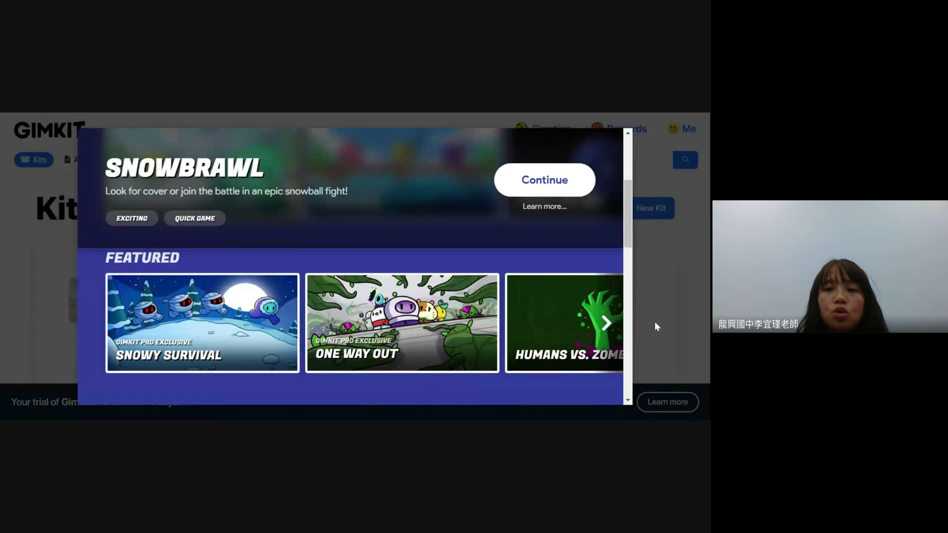
click(562, 334)
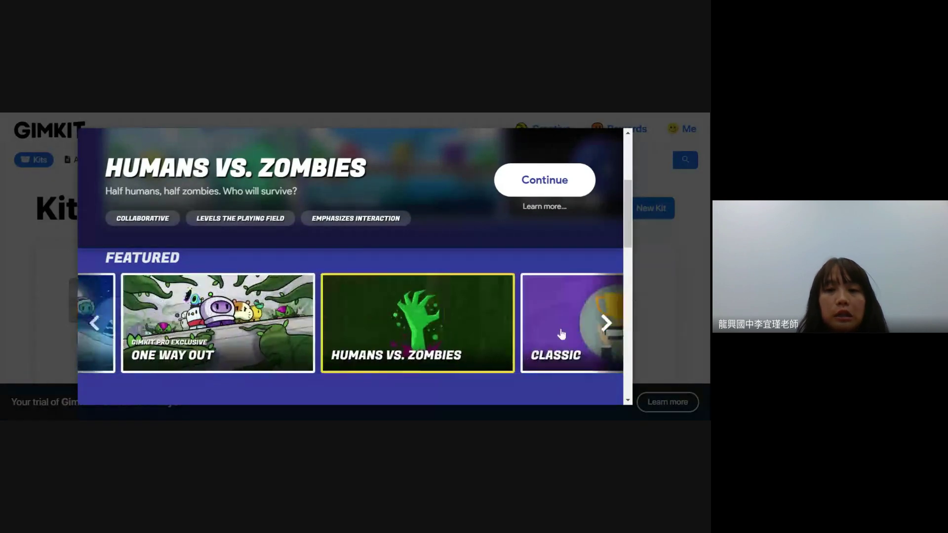
scroll(436, 356, down, 3)
scroll(456, 354, up, 2)
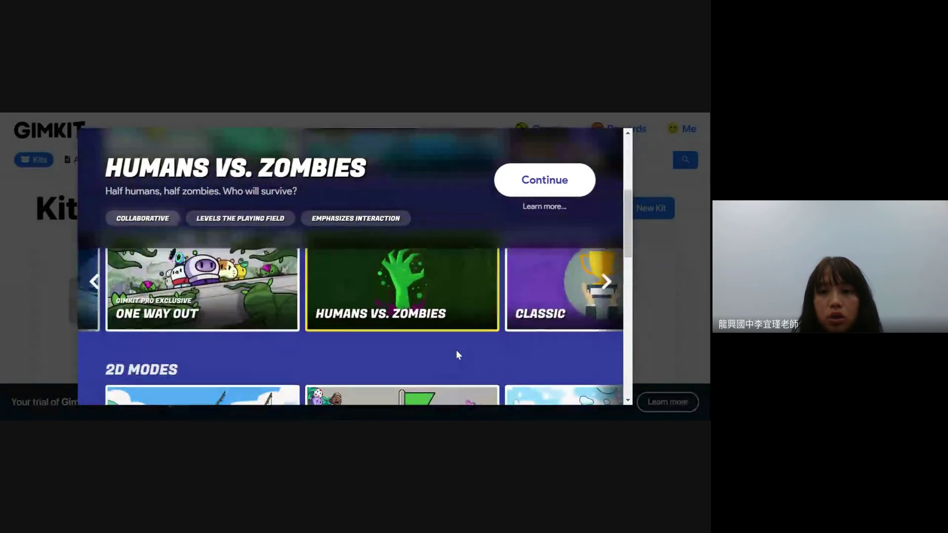
scroll(458, 354, up, 1)
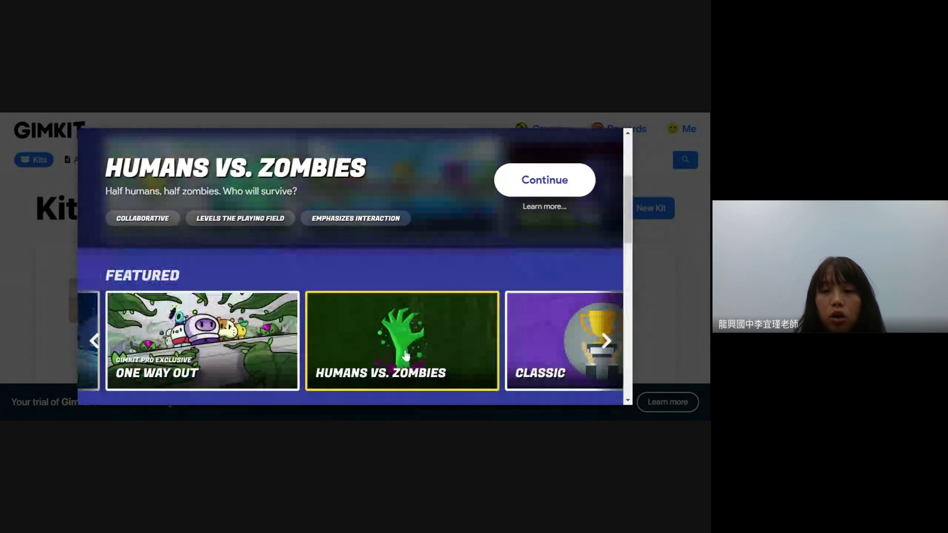
Choose the Draw That mode from the fun picks and have students guess and draw the Kit Answers
scroll(568, 356, down, 3)
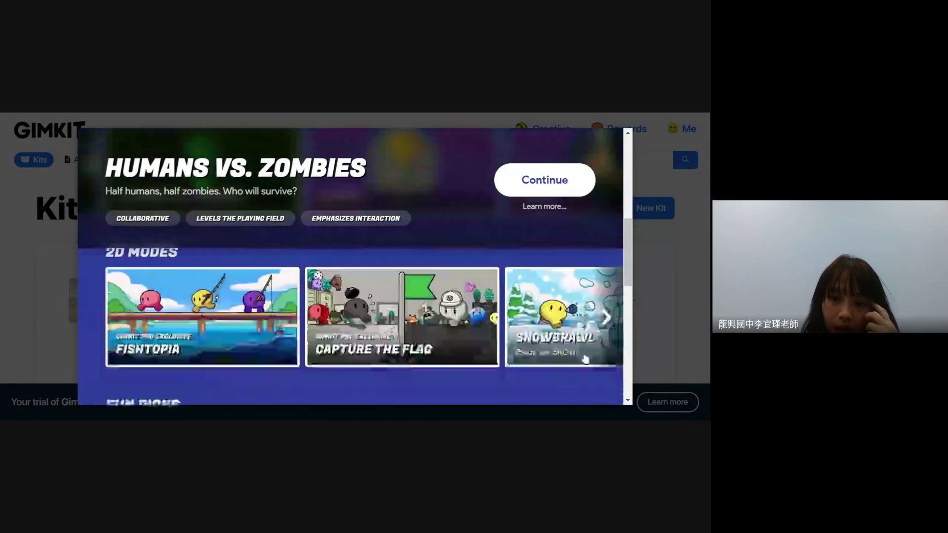
scroll(582, 346, down, 4)
scroll(595, 335, up, 2)
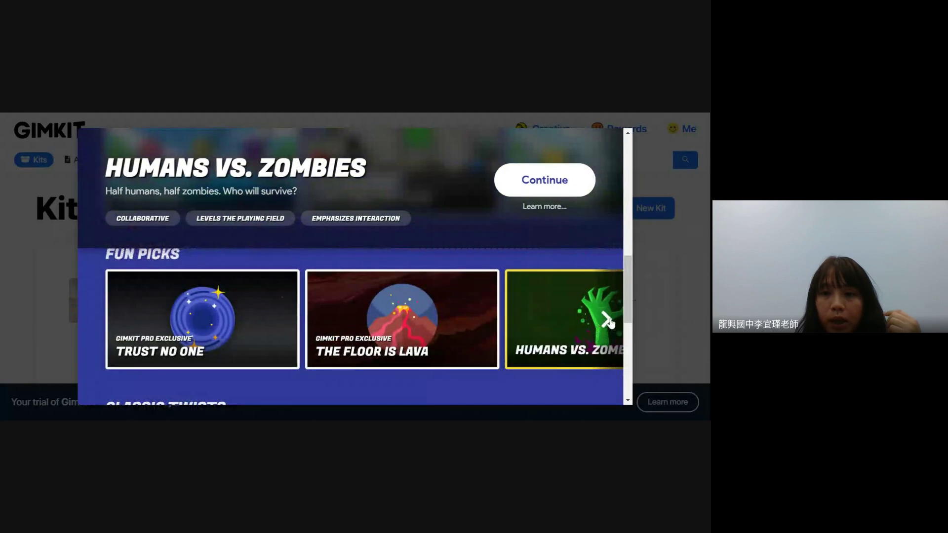
click(607, 321)
click(608, 320)
click(455, 321)
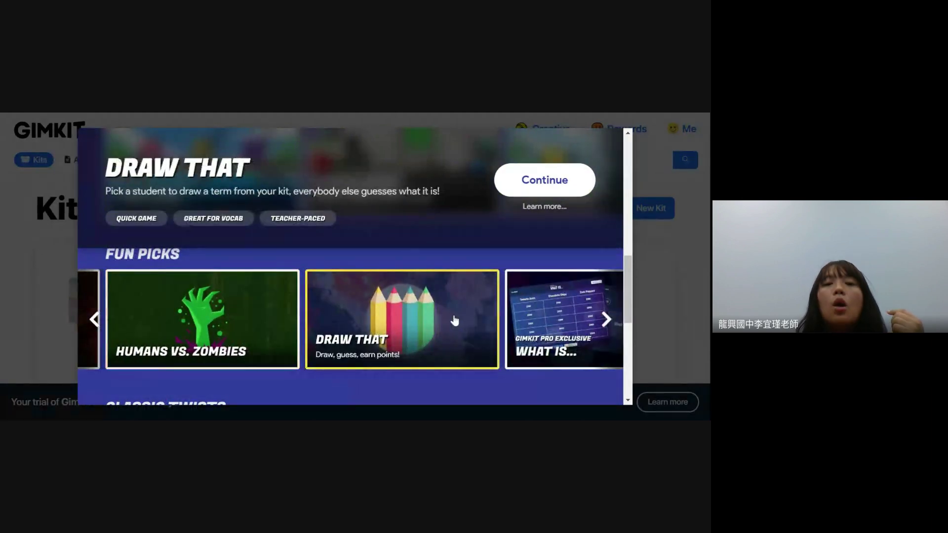
click(545, 181)
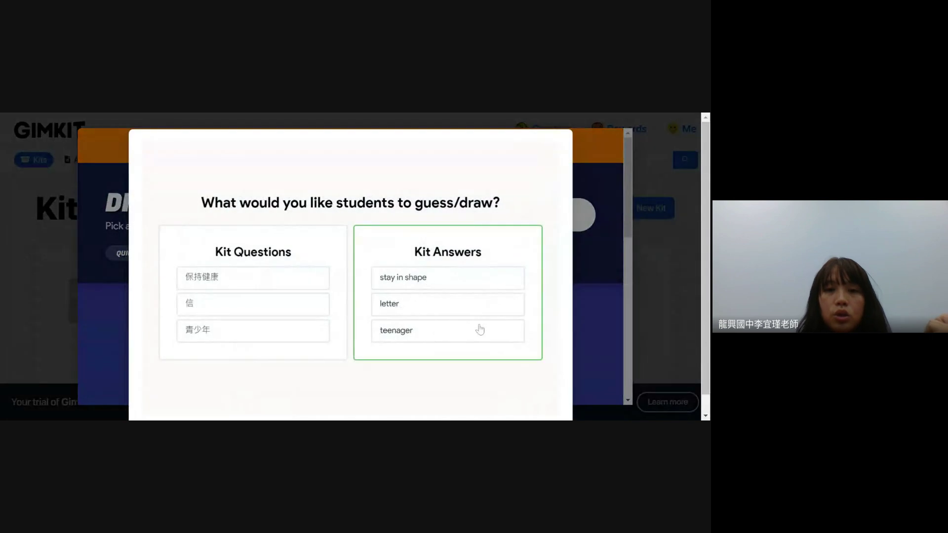
click(368, 287)
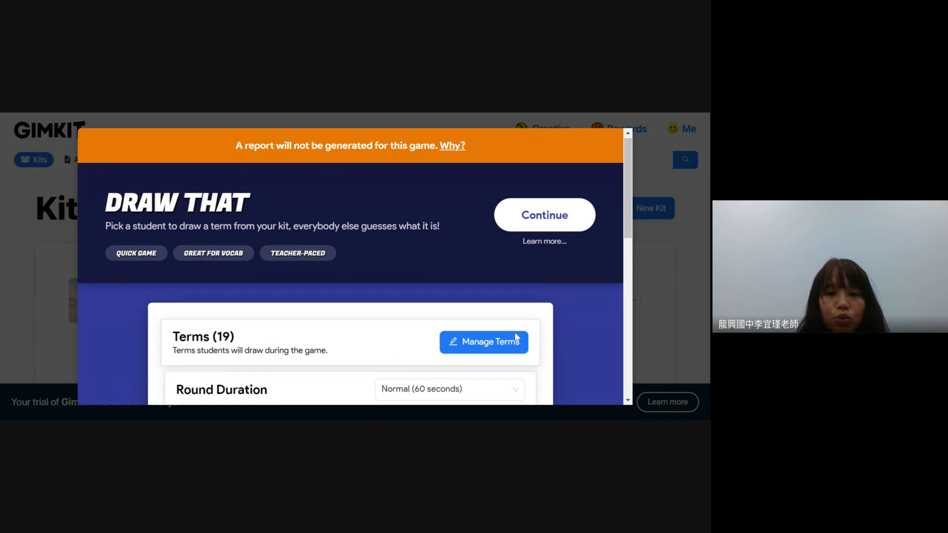
Review the Draw That game options, such as round duration and term reveal, and close the game setup
scroll(515, 341, down, 2)
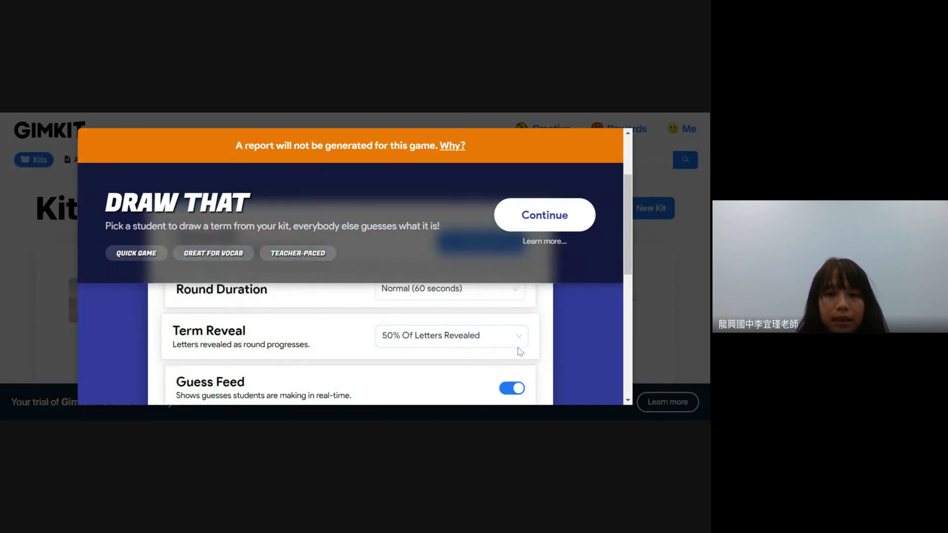
click(518, 346)
click(586, 341)
scroll(635, 179, up, 2)
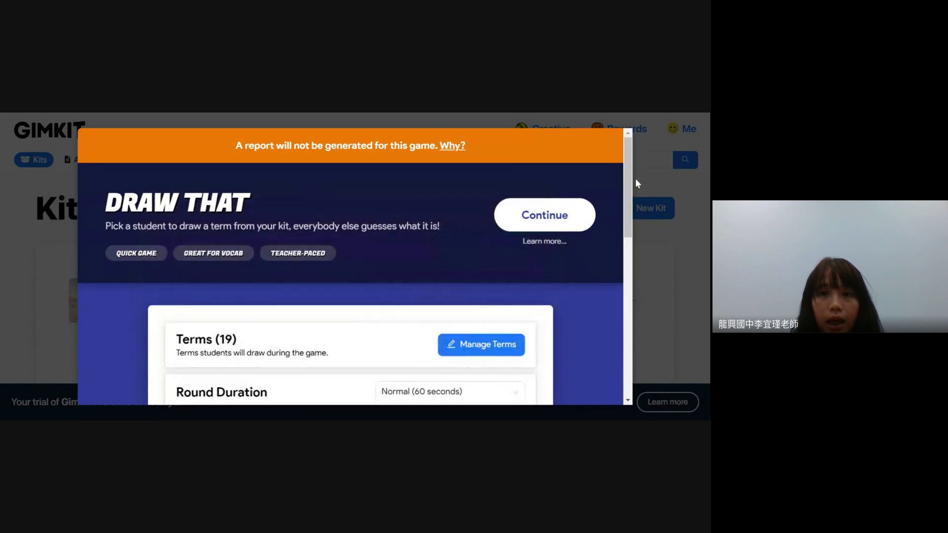
click(617, 314)
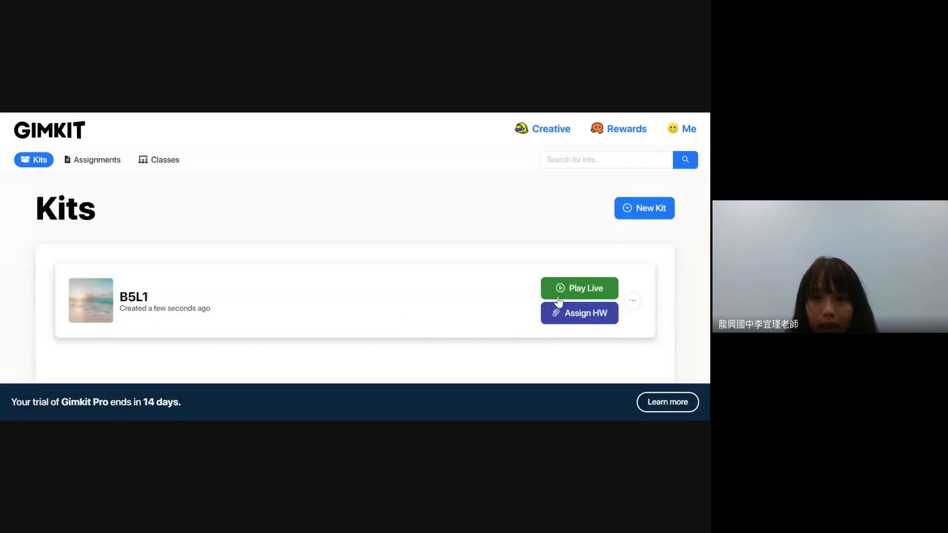
Open the B5L1 kit for editing, look through its questions and open the 保持健康 question
click(633, 300)
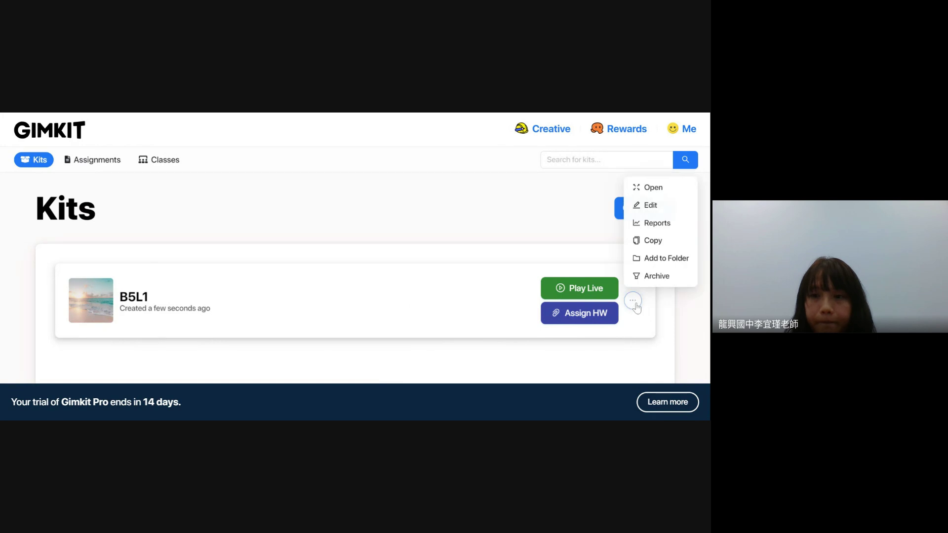
click(667, 205)
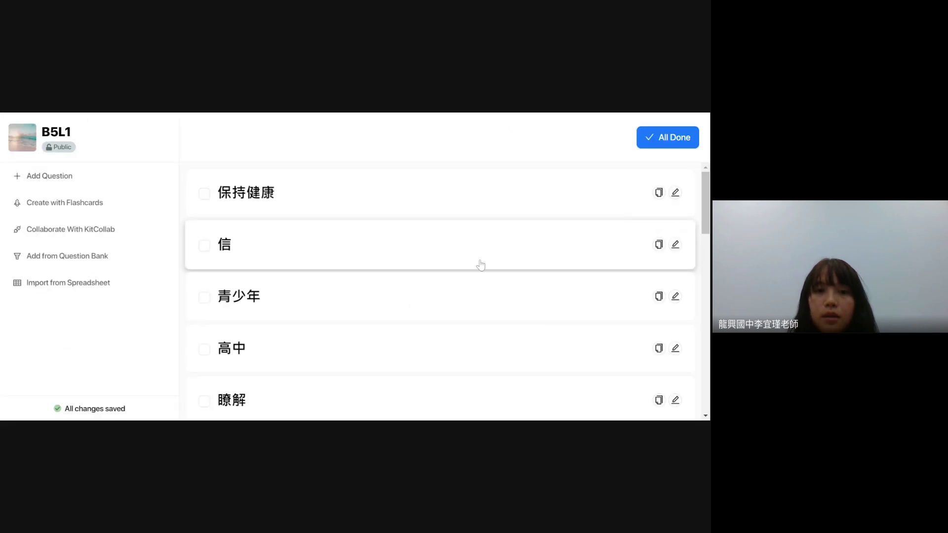
scroll(483, 257, down, 10)
scroll(600, 256, up, 9)
scroll(600, 256, up, 1)
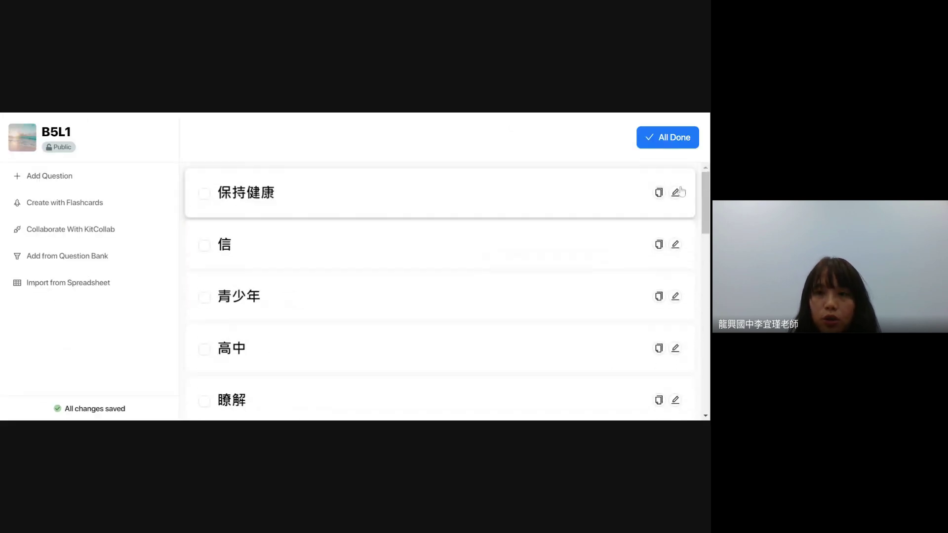
click(676, 192)
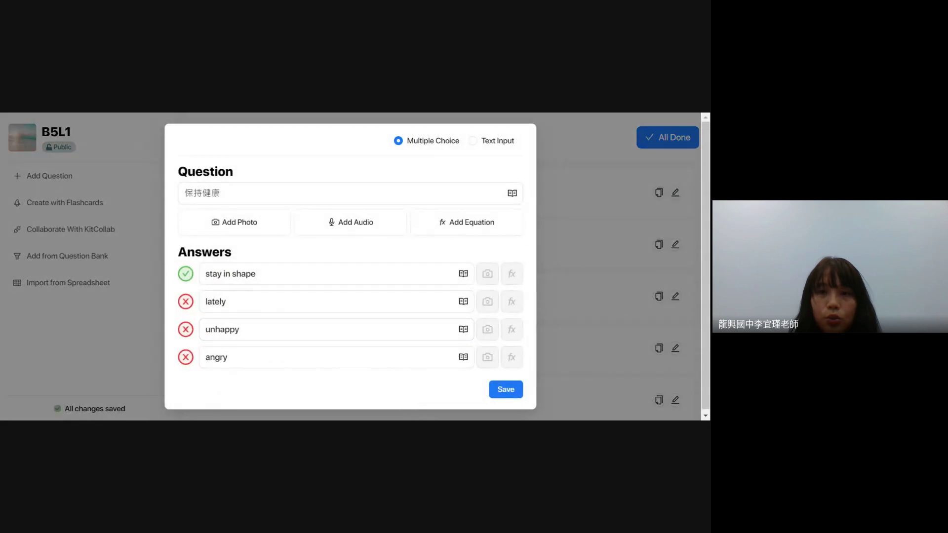
Delete the 保持健康 question from the B5L1 kit and finish editing the kit
click(553, 154)
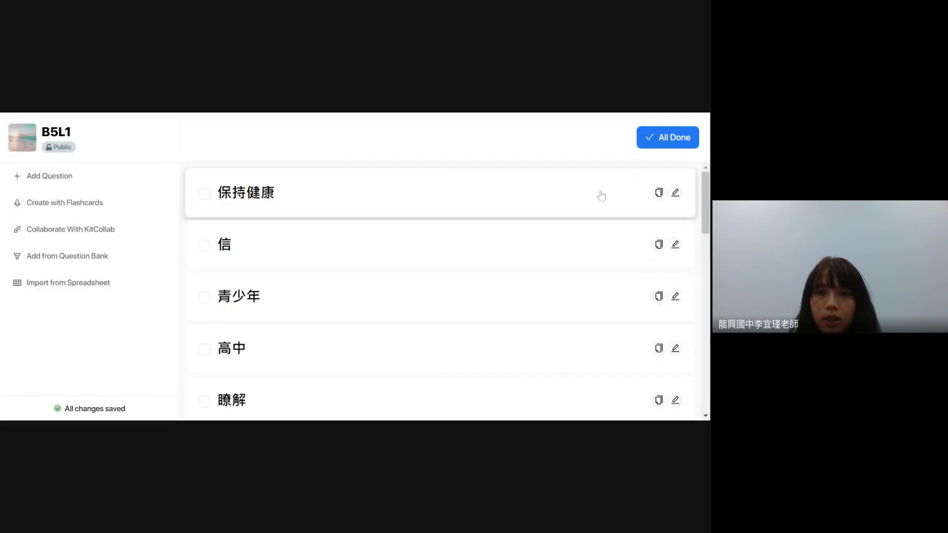
click(221, 194)
click(204, 194)
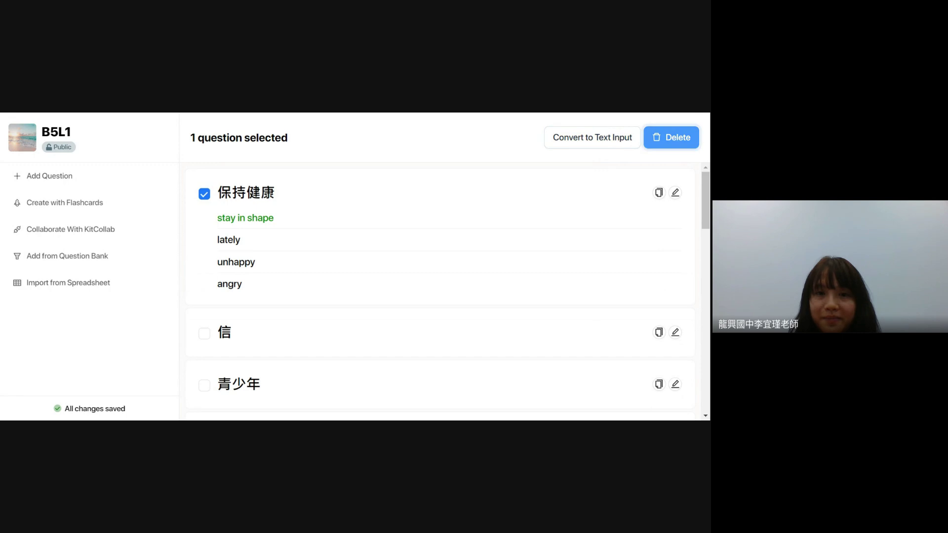
click(635, 139)
mouse_move(704, 207)
mouse_down()
mouse_move(704, 371)
mouse_move(704, 198)
mouse_up()
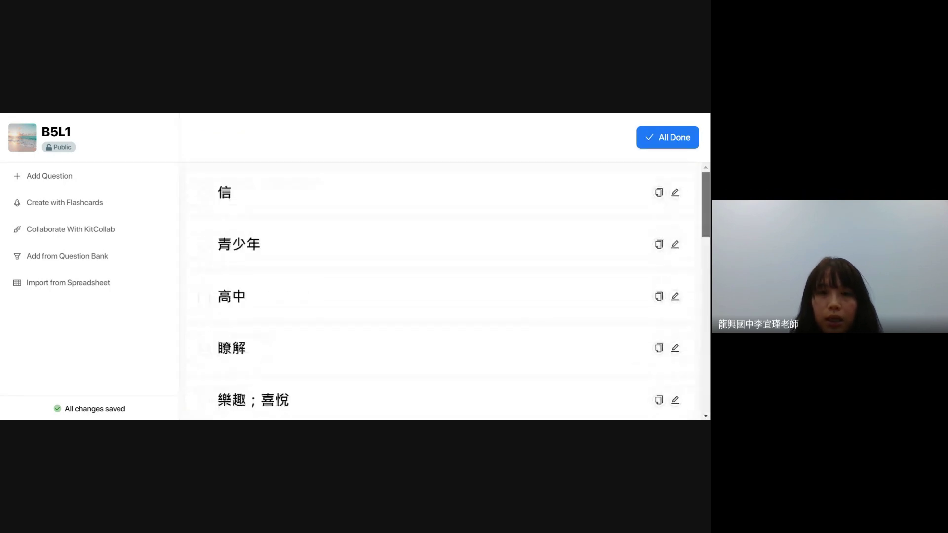
click(675, 147)
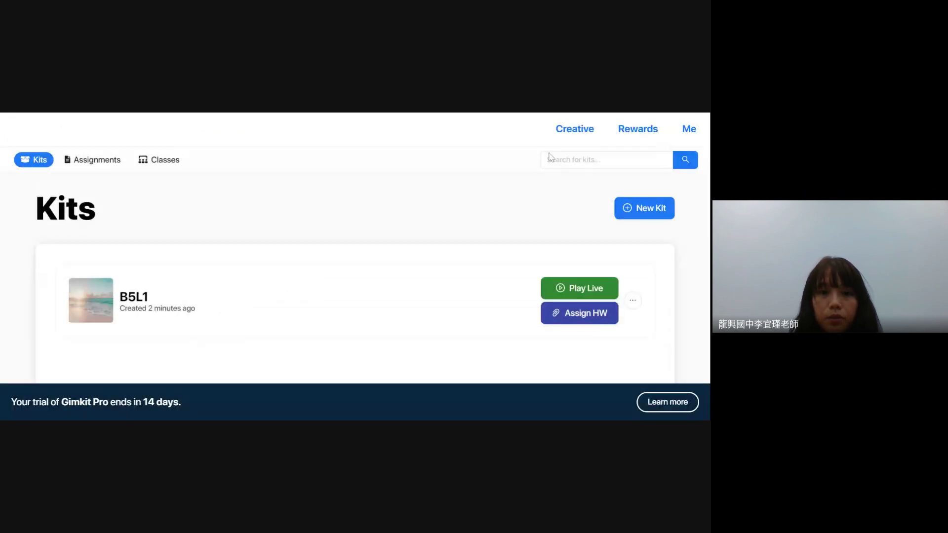
Set up a live game of the B5L1 kit in Draw That mode with Kit Answers as the terms to draw
click(575, 288)
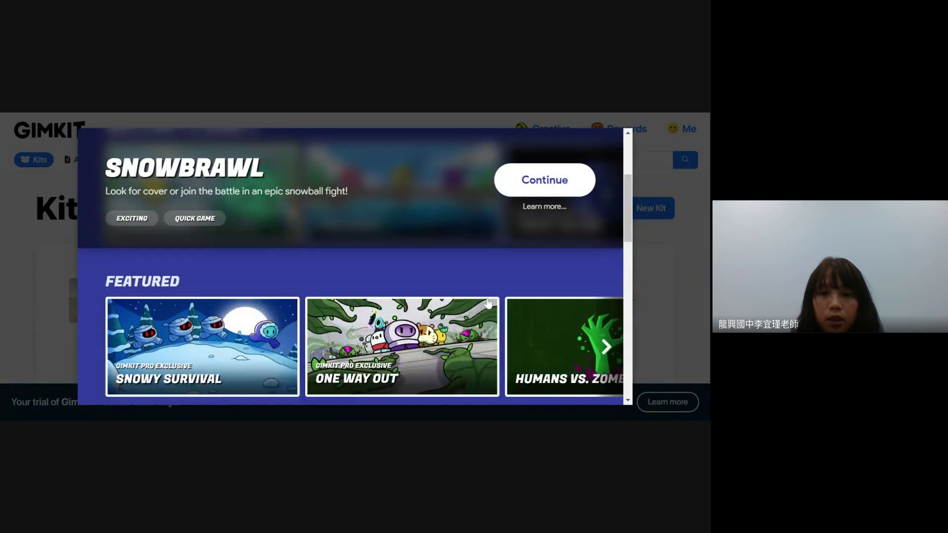
scroll(488, 303, down, 5)
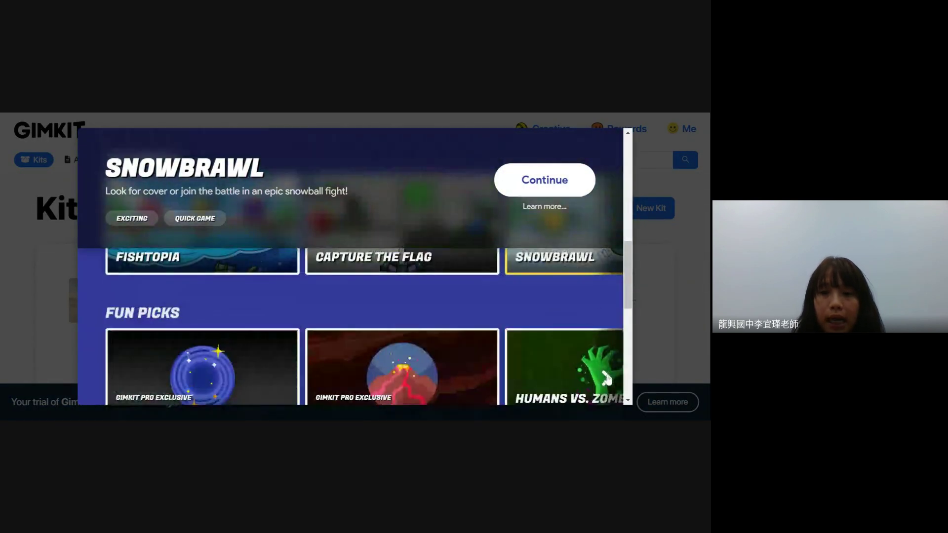
click(605, 378)
click(576, 371)
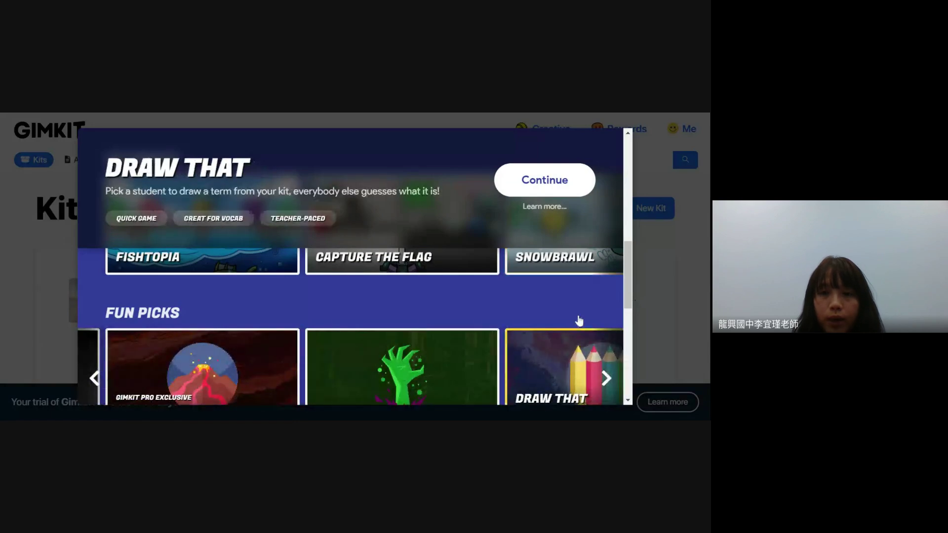
click(530, 170)
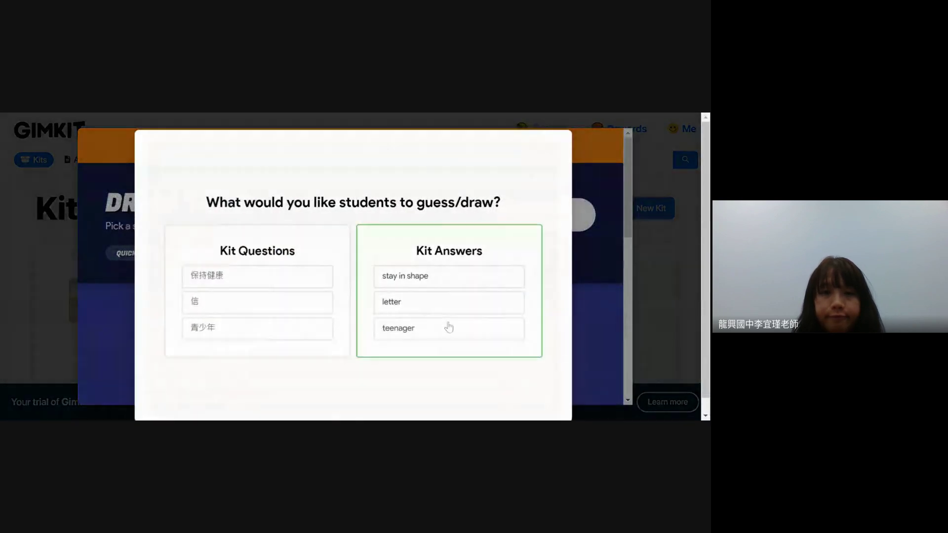
click(449, 328)
Review the Term Reveal choices for the Draw That game and continue to its join lobby
scroll(553, 304, down, 2)
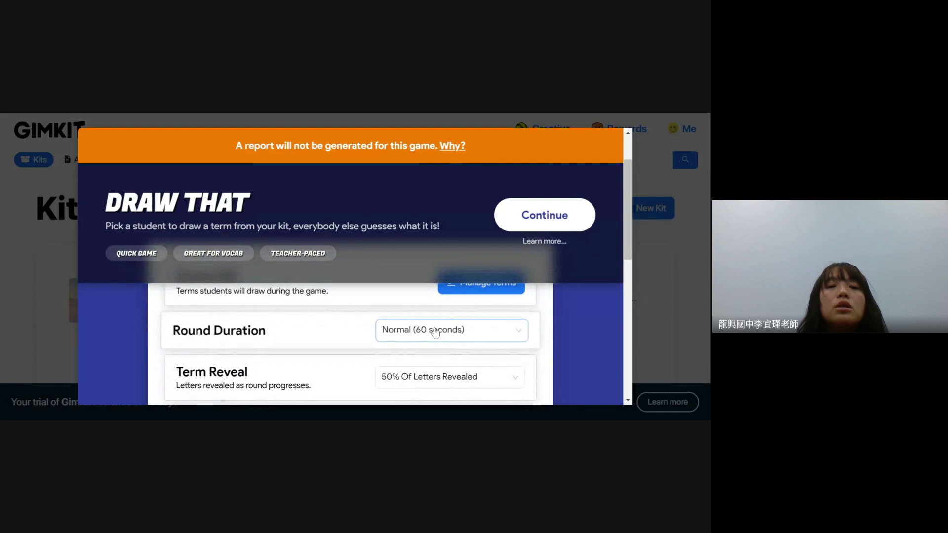
click(469, 377)
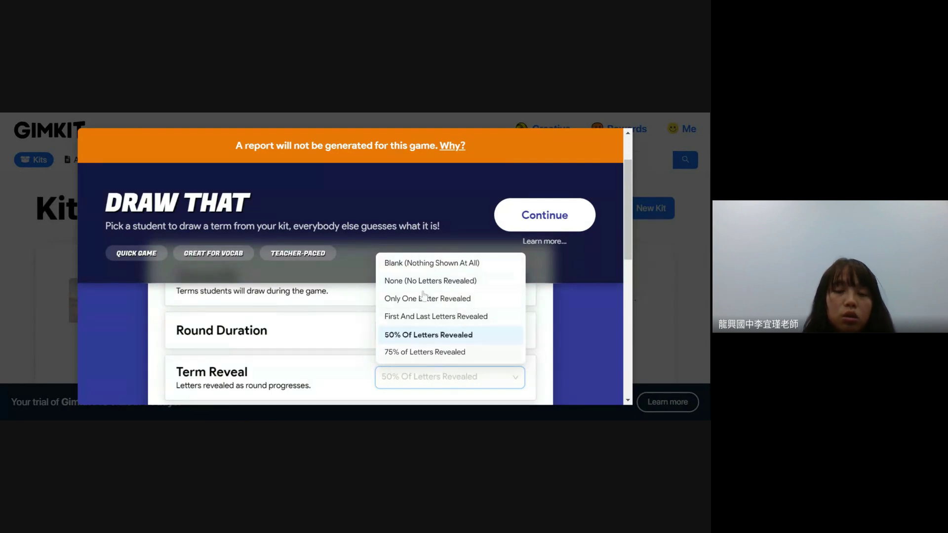
click(529, 213)
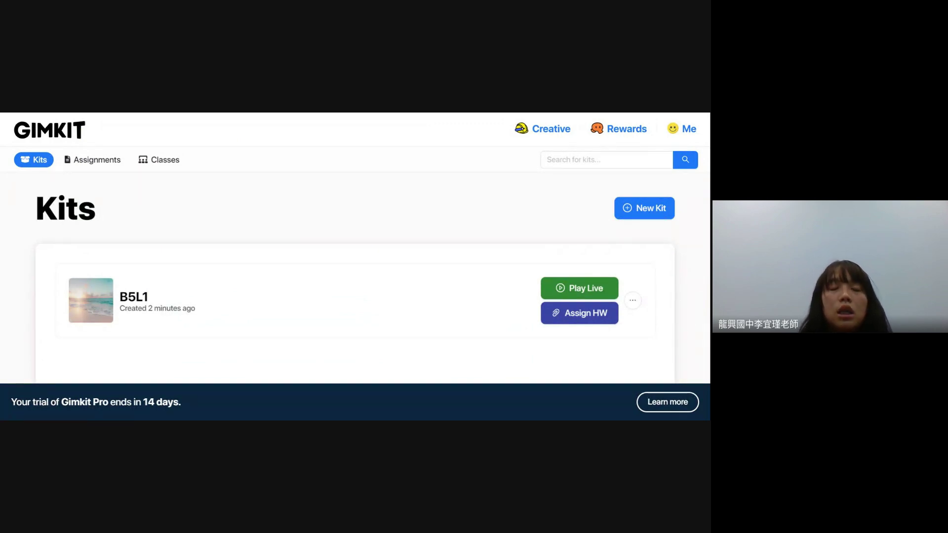
key(ctrl+Tab)
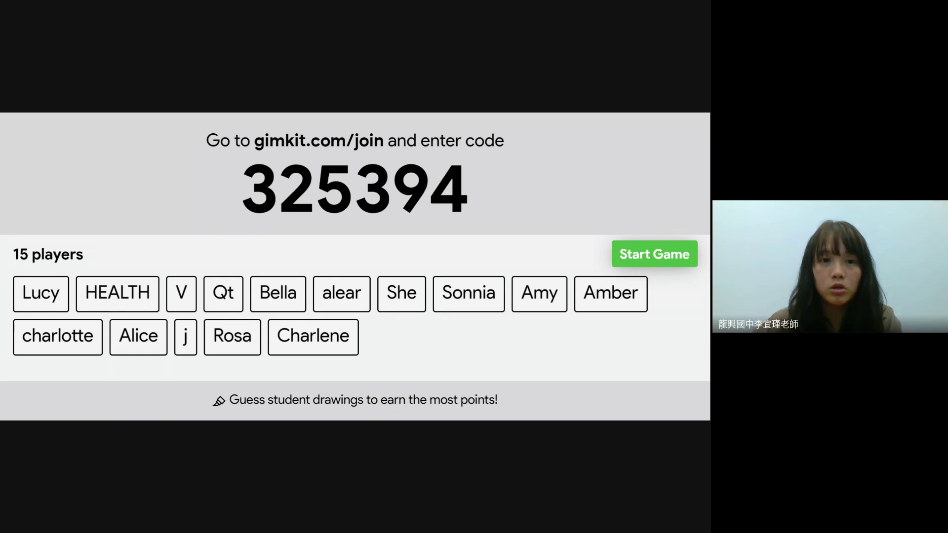
Start the Draw That game and have a random student draw the first round
click(641, 262)
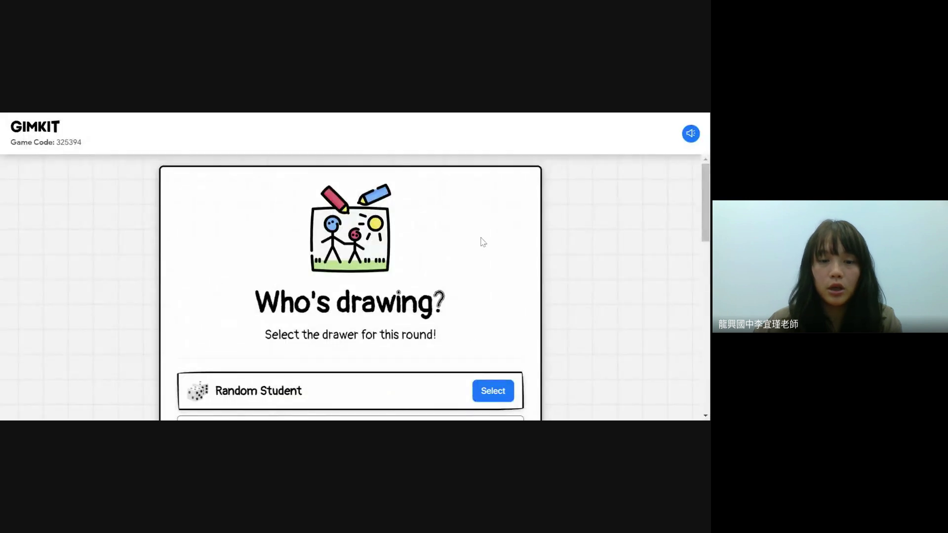
scroll(483, 242, down, 3)
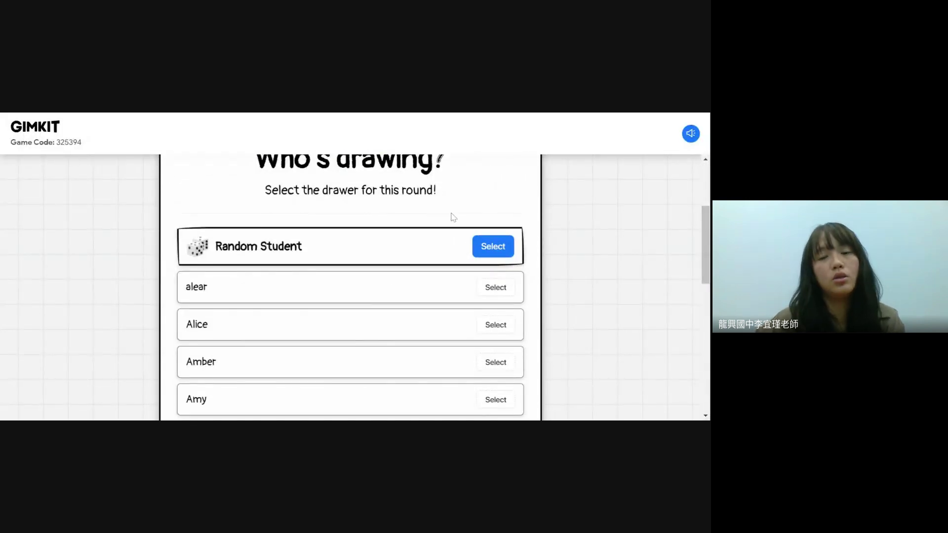
click(477, 249)
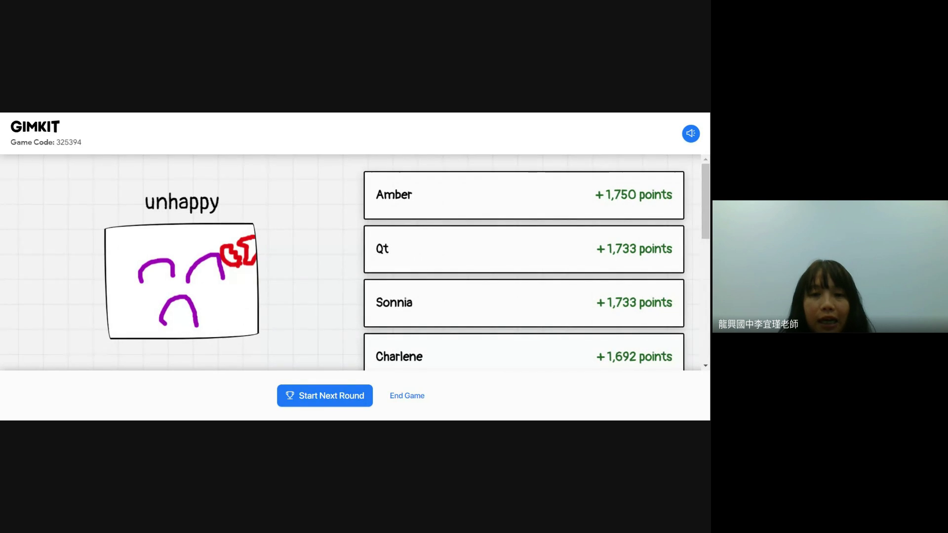
Start the second round after checking the round scores and pick a random student as drawer again
click(365, 407)
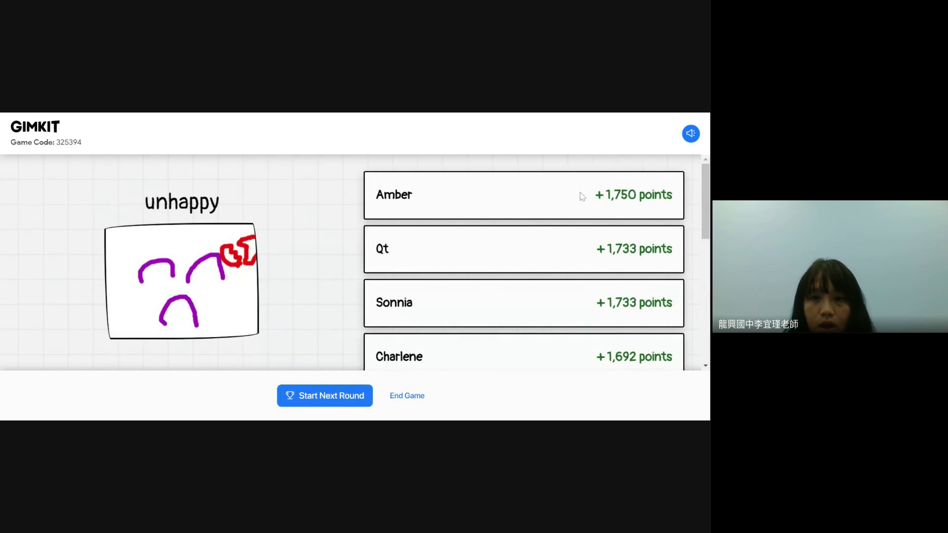
drag(704, 197, 708, 164)
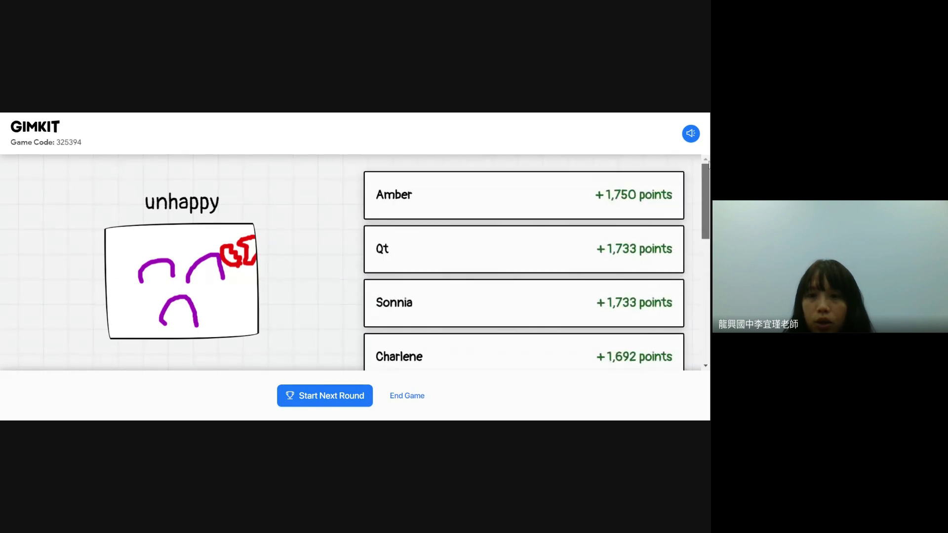
click(327, 394)
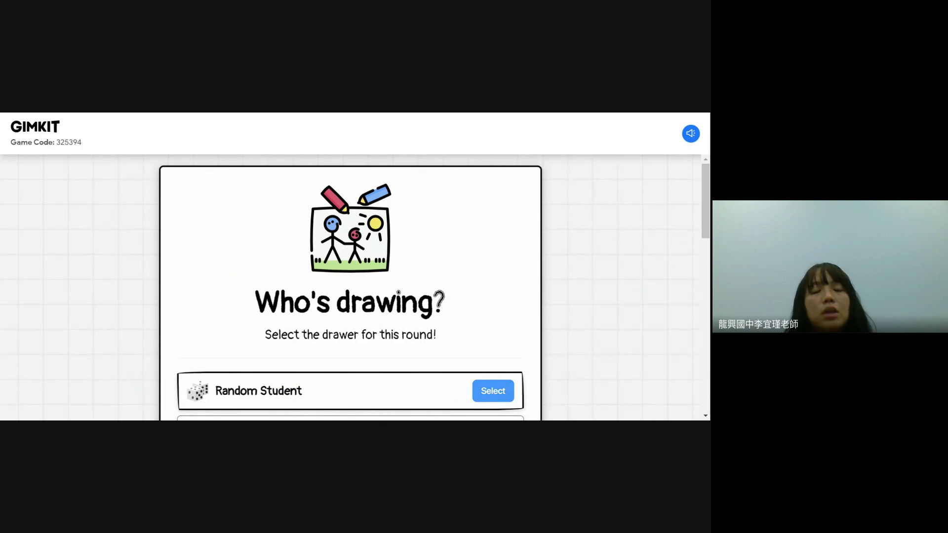
scroll(528, 377, down, 8)
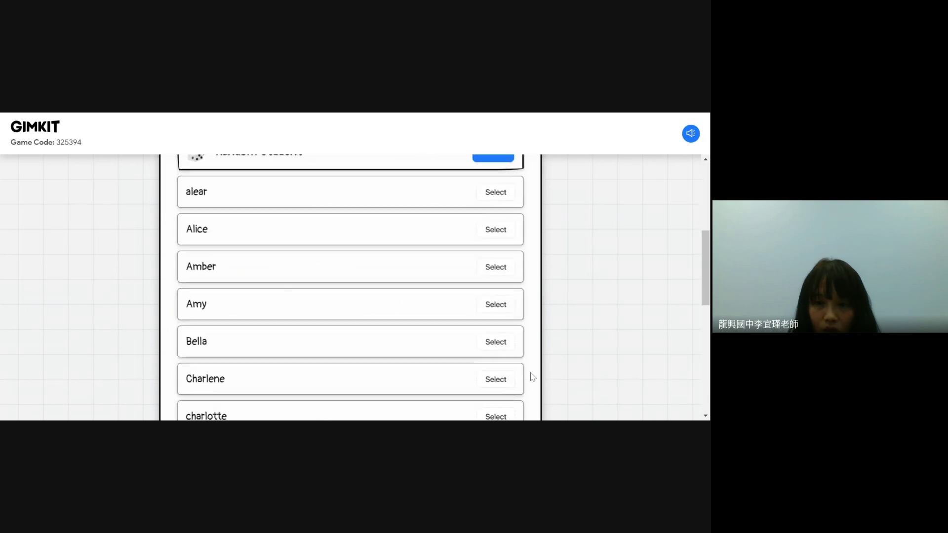
scroll(528, 378, up, 5)
scroll(528, 377, up, 3)
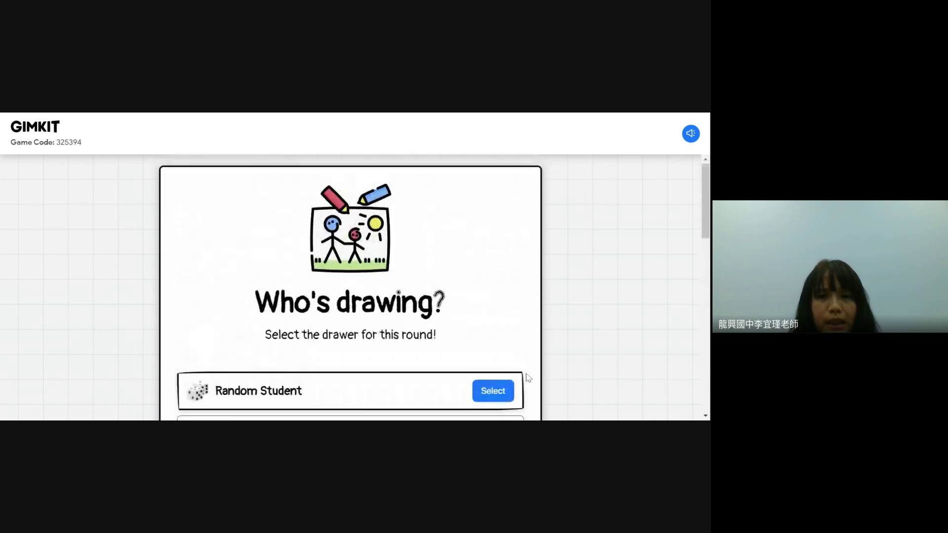
click(496, 396)
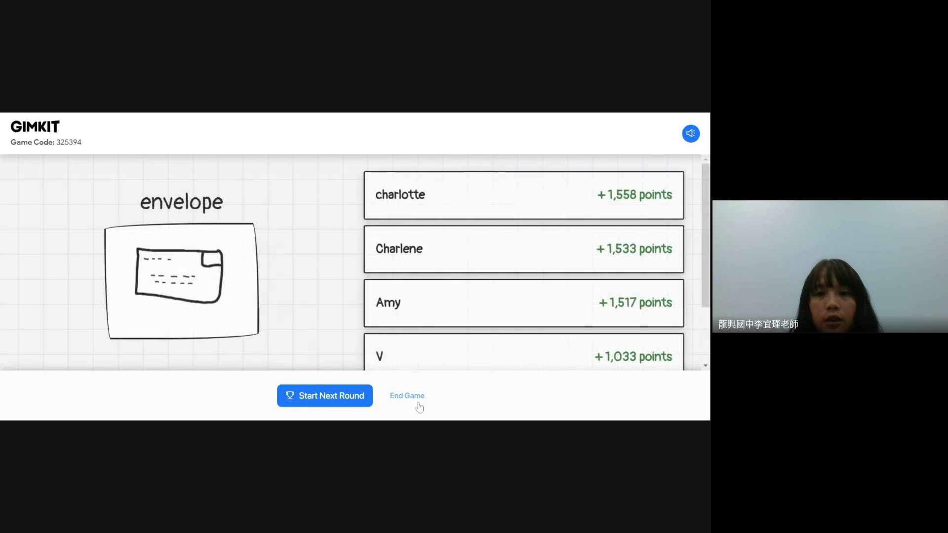
End the Draw That game and show the final ranking
click(417, 396)
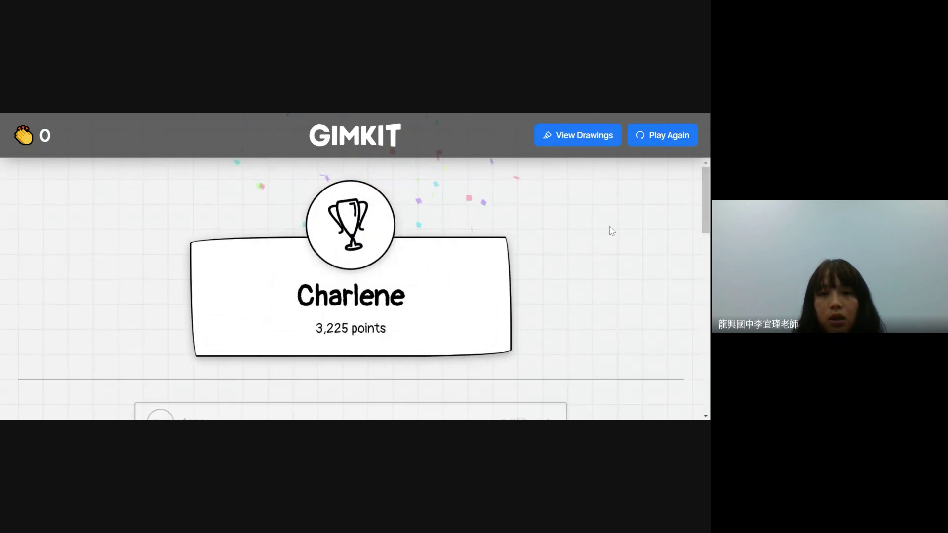
key(ctrl+a)
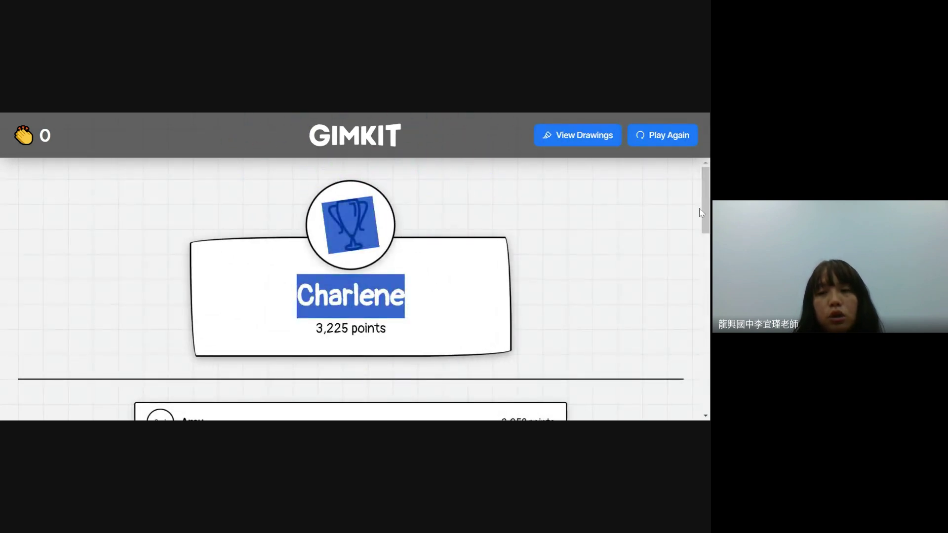
click(700, 214)
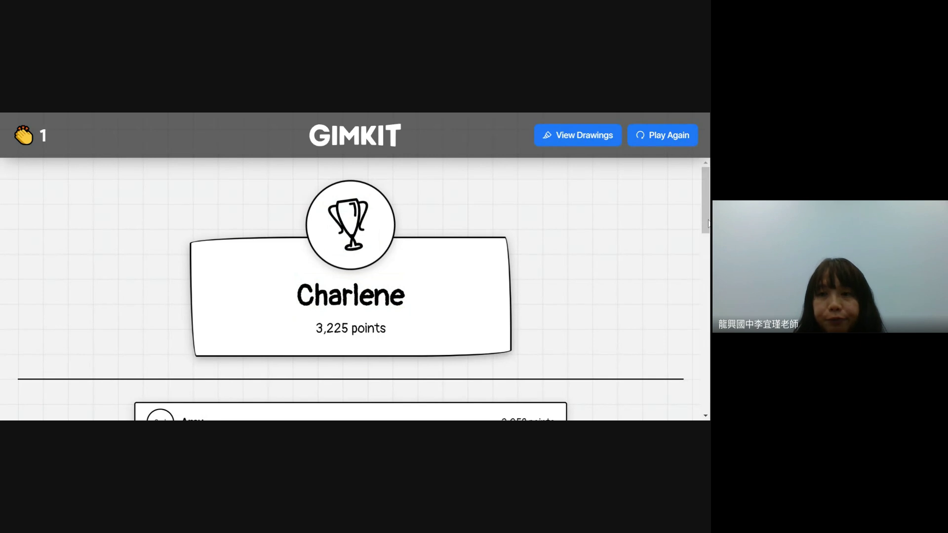
Look through the students' drawings for unhappy and envelope, and close the drawings view
click(598, 144)
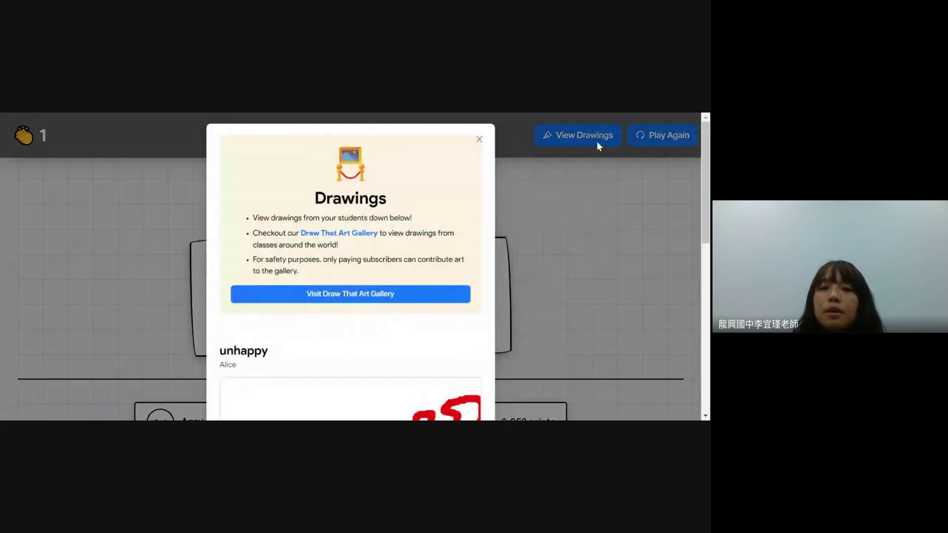
scroll(390, 229, down, 3)
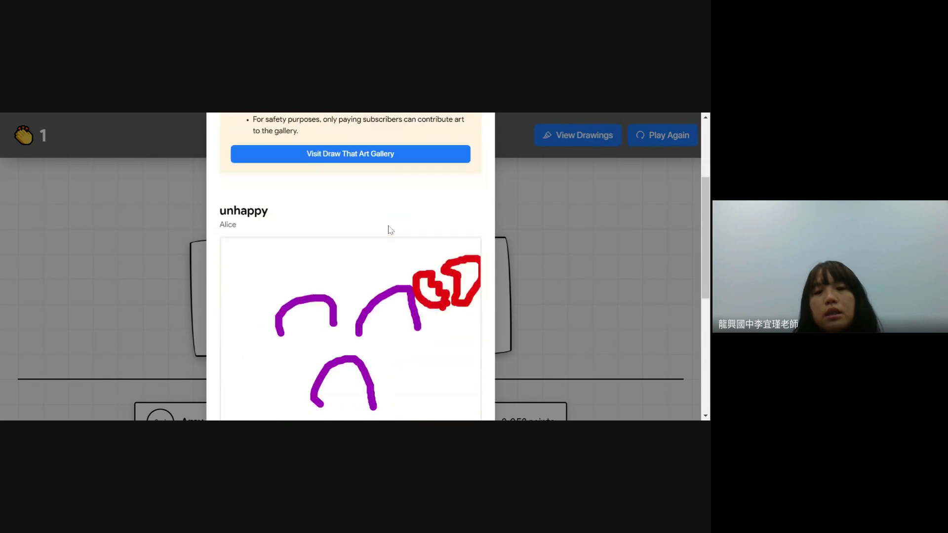
scroll(389, 228, down, 3)
scroll(397, 254, up, 3)
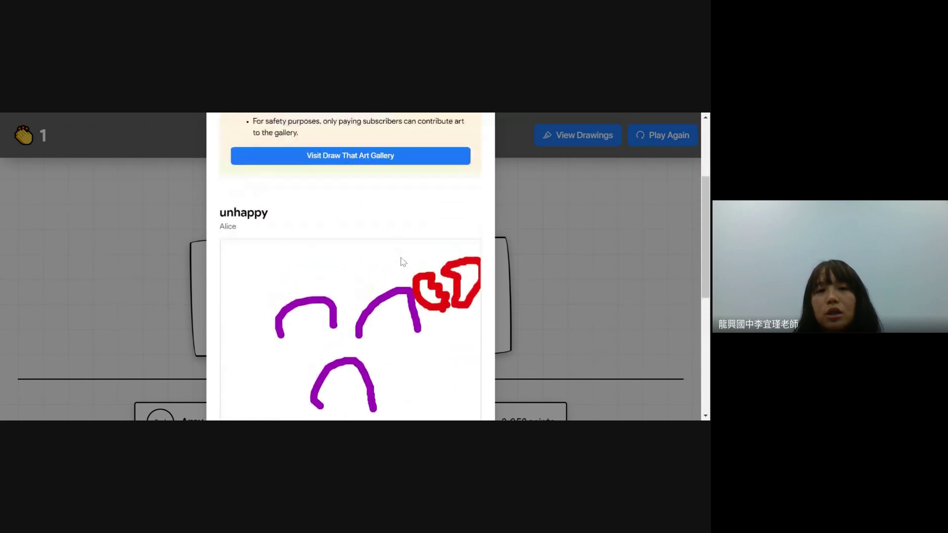
scroll(402, 262, down, 2)
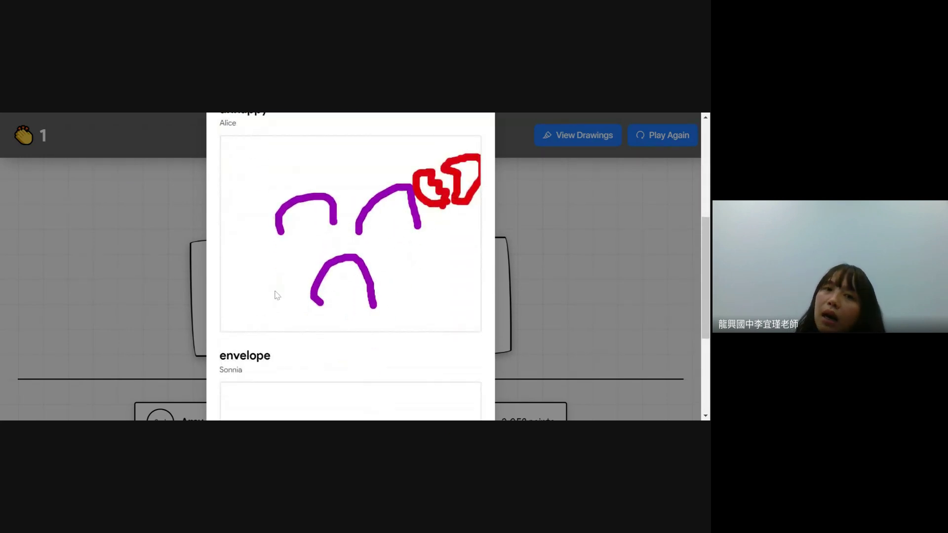
scroll(369, 251, up, 1)
scroll(369, 250, down, 4)
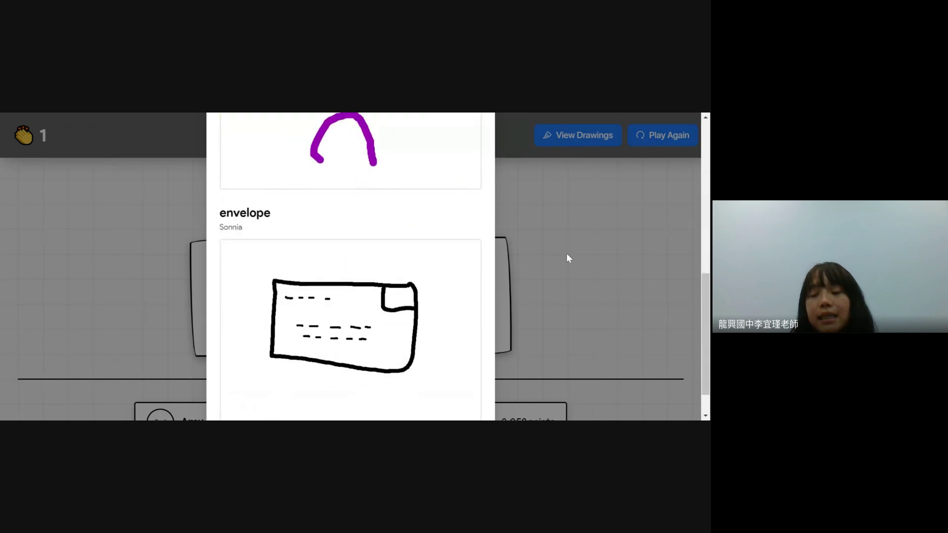
click(522, 308)
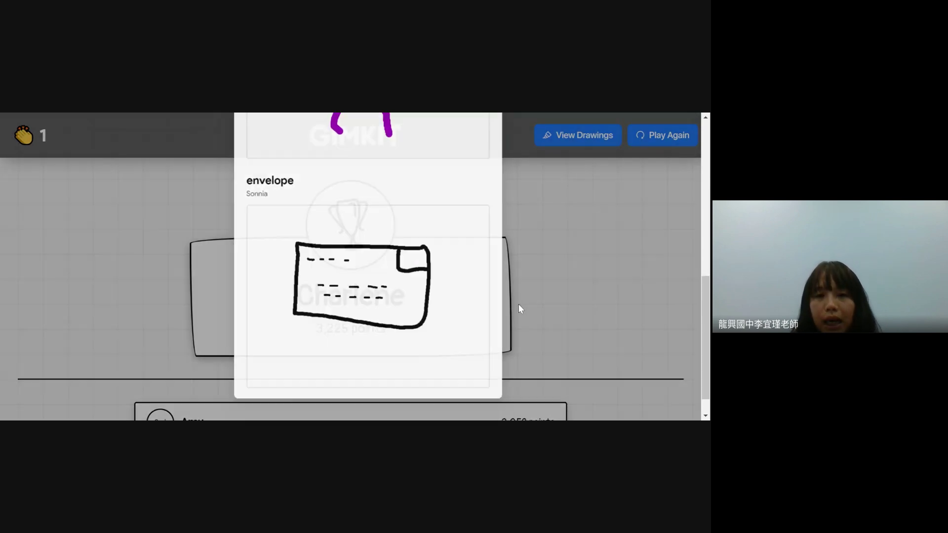